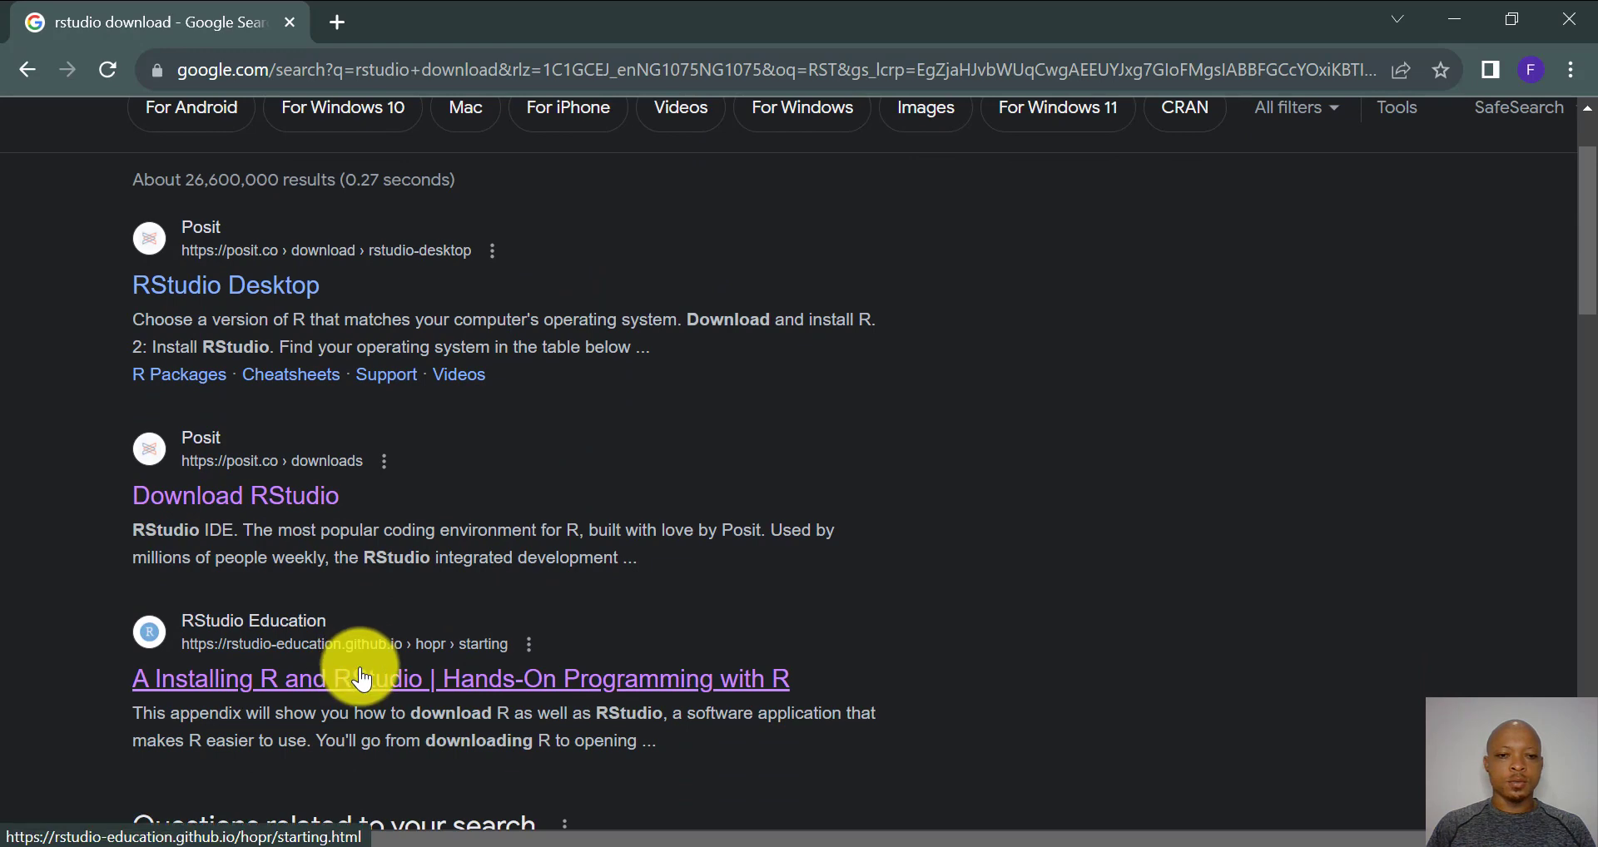
# - Open the 'A Installing R and RStudio' appendix and open its A.1 CRAN link in a new tab
pyautogui.click(353, 678)
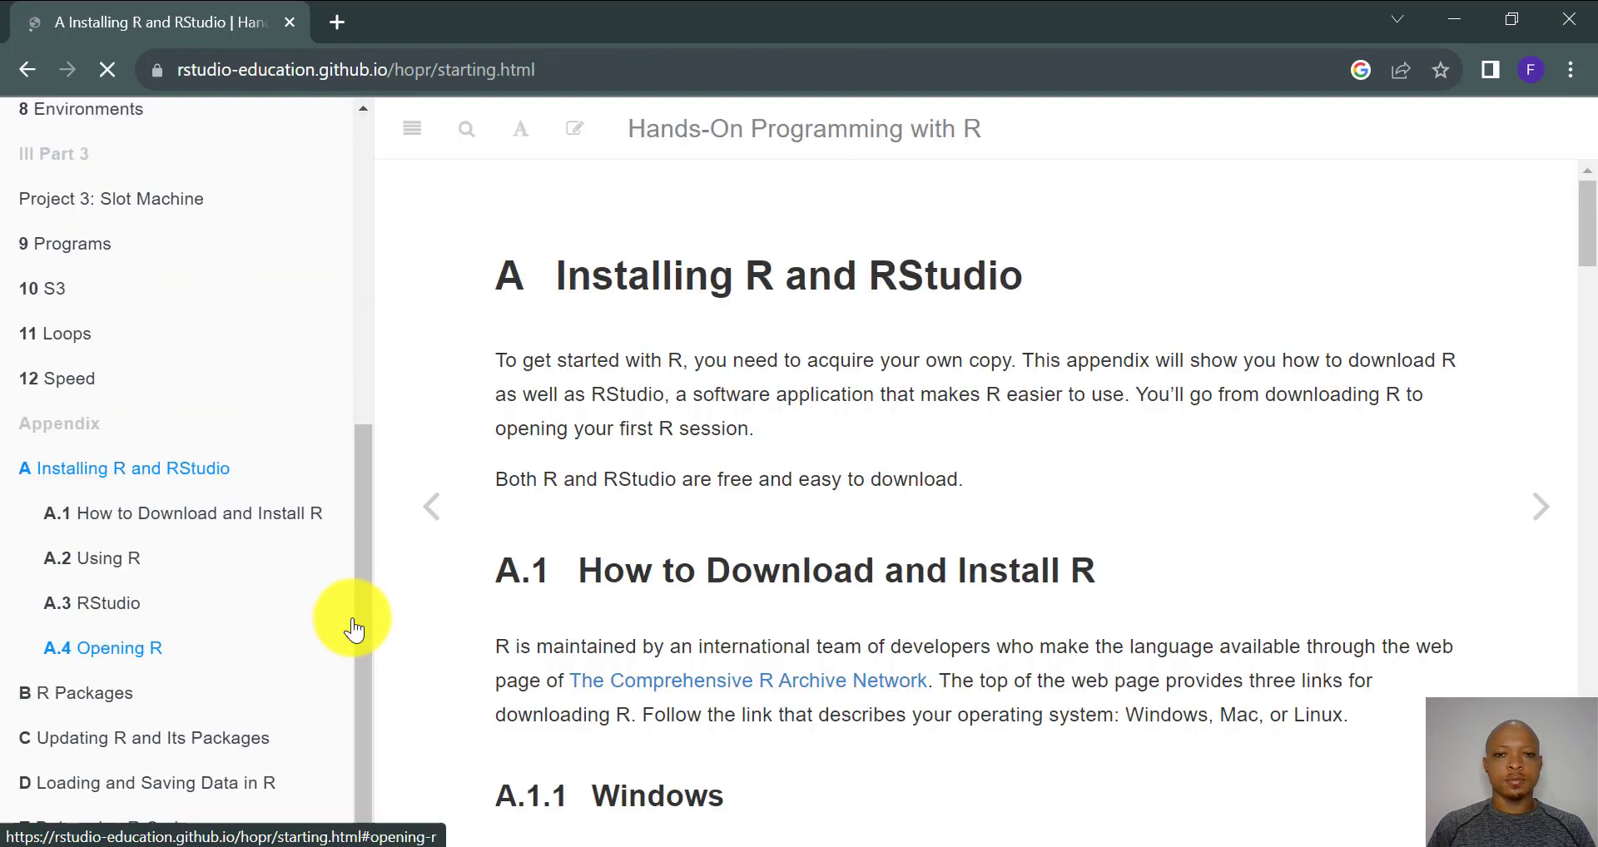
pyautogui.scroll(-2, 708, 343)
pyautogui.scroll(-2, 710, 341)
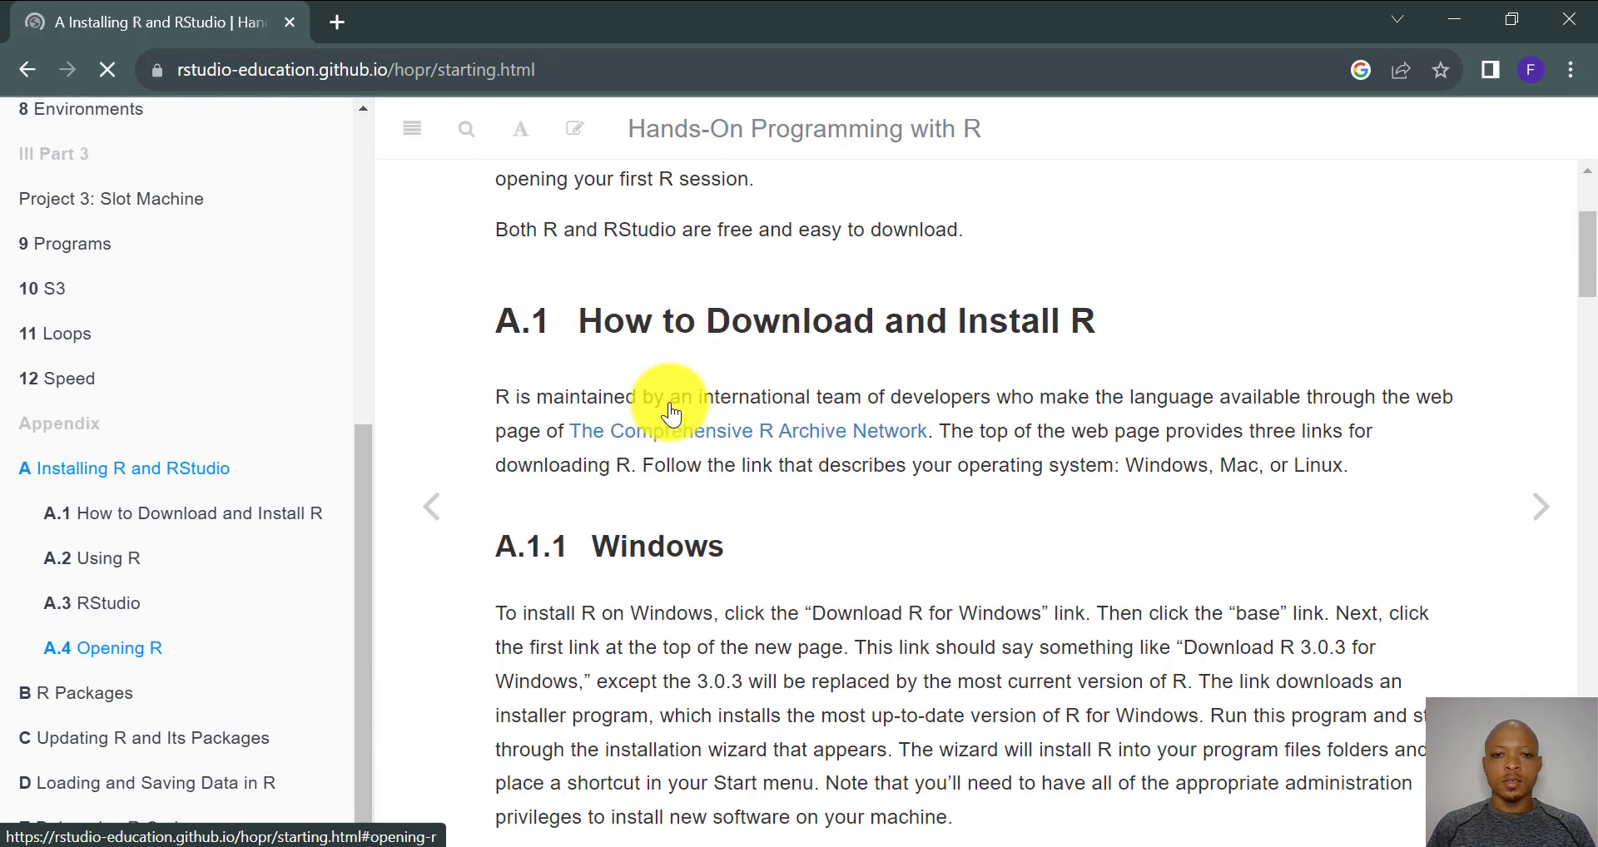
pyautogui.scroll(2, 582, 349)
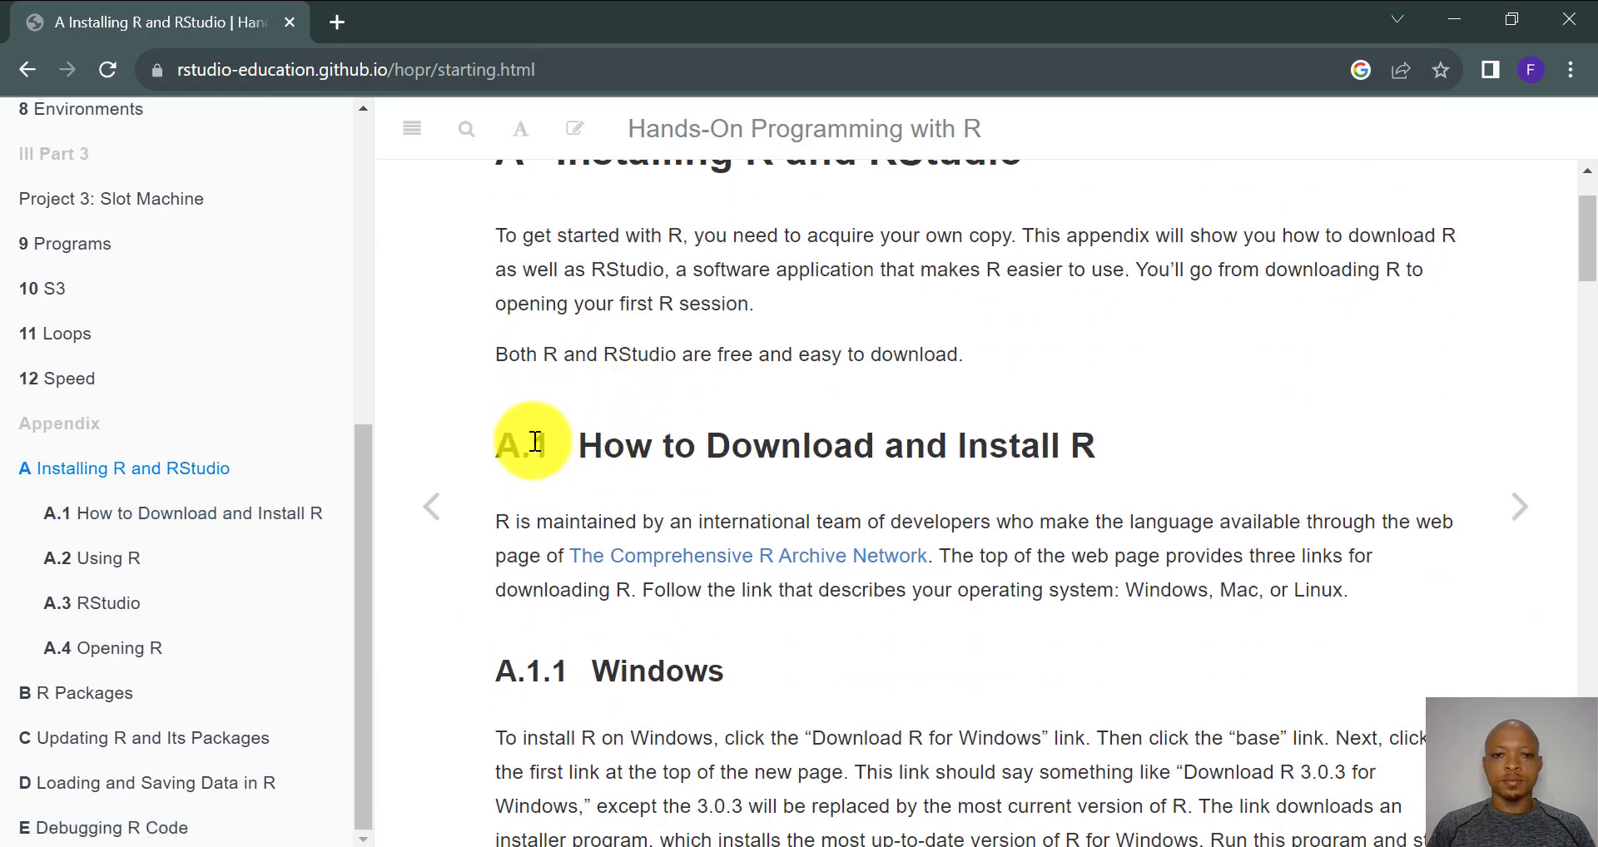
pyautogui.scroll(2, 536, 446)
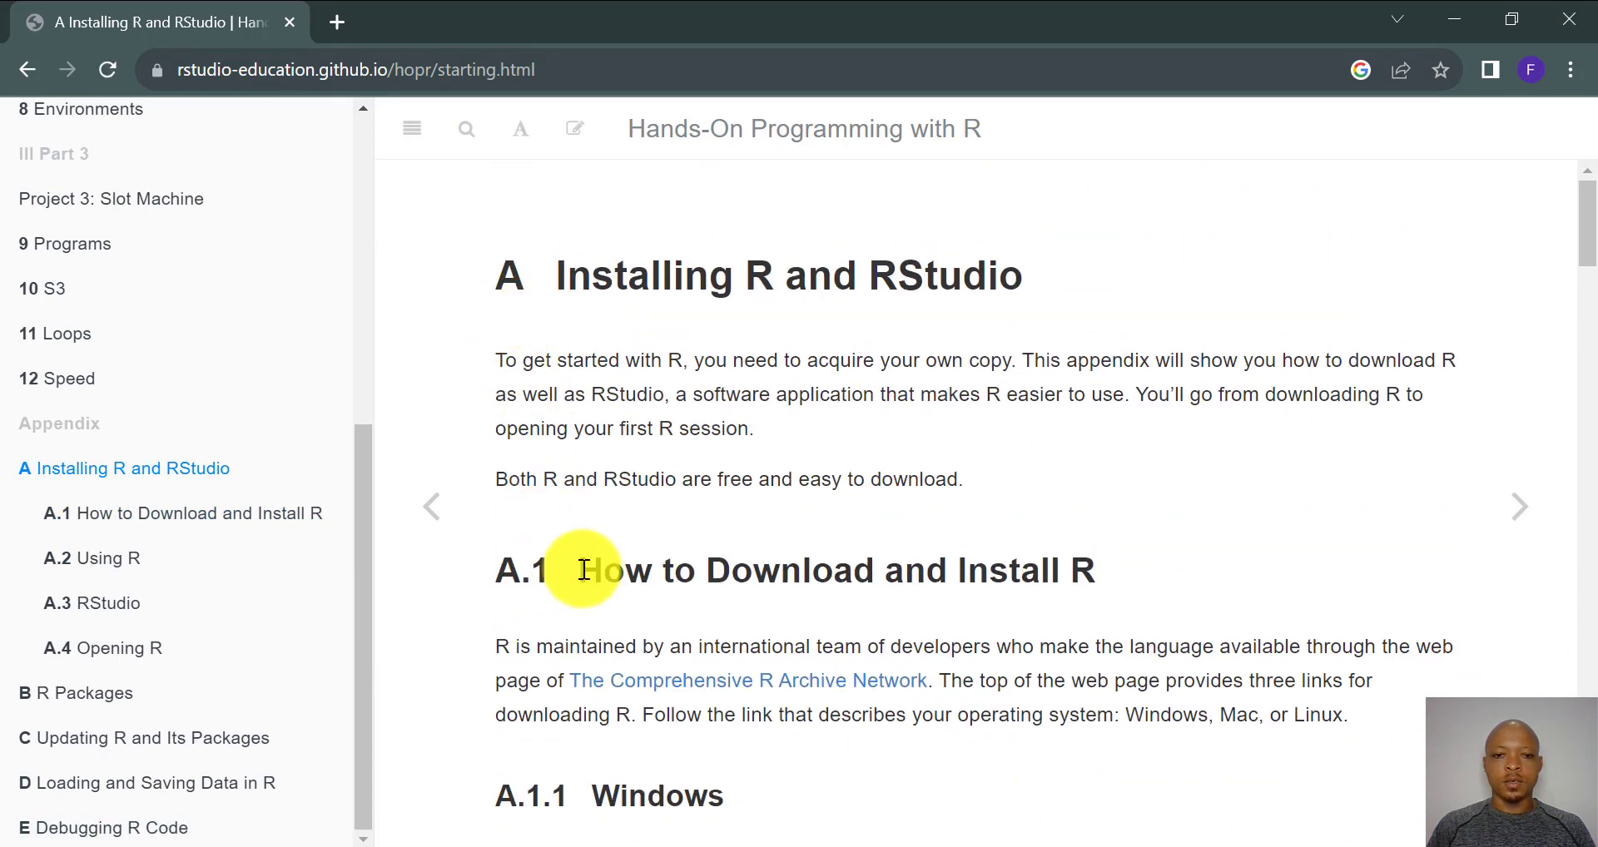
pyautogui.scroll(-2, 580, 566)
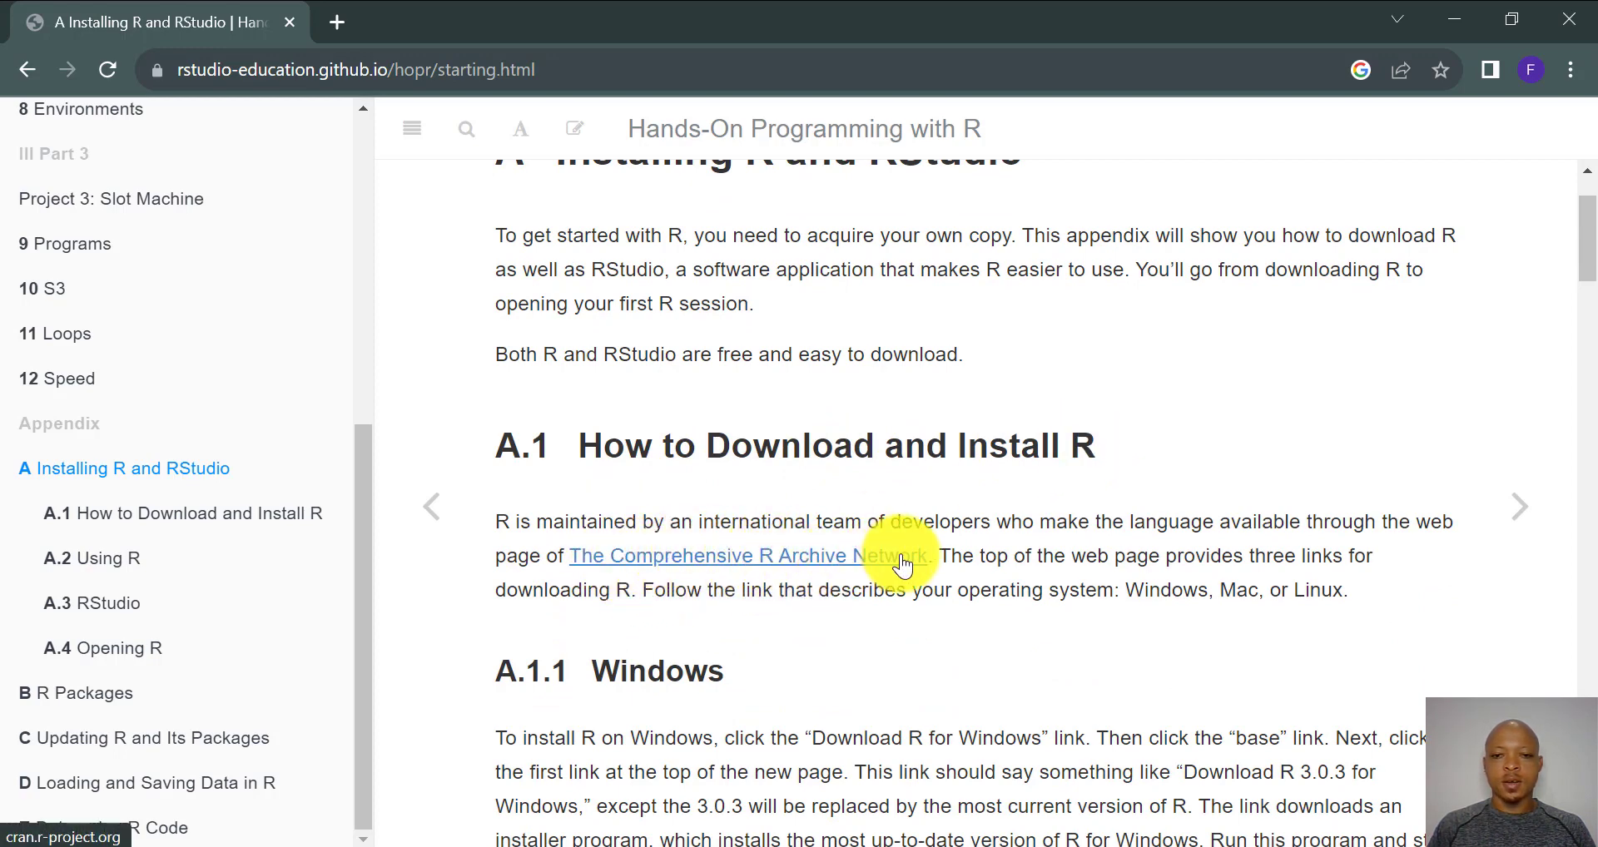
pyautogui.rightClick(723, 551)
pyautogui.click(811, 578)
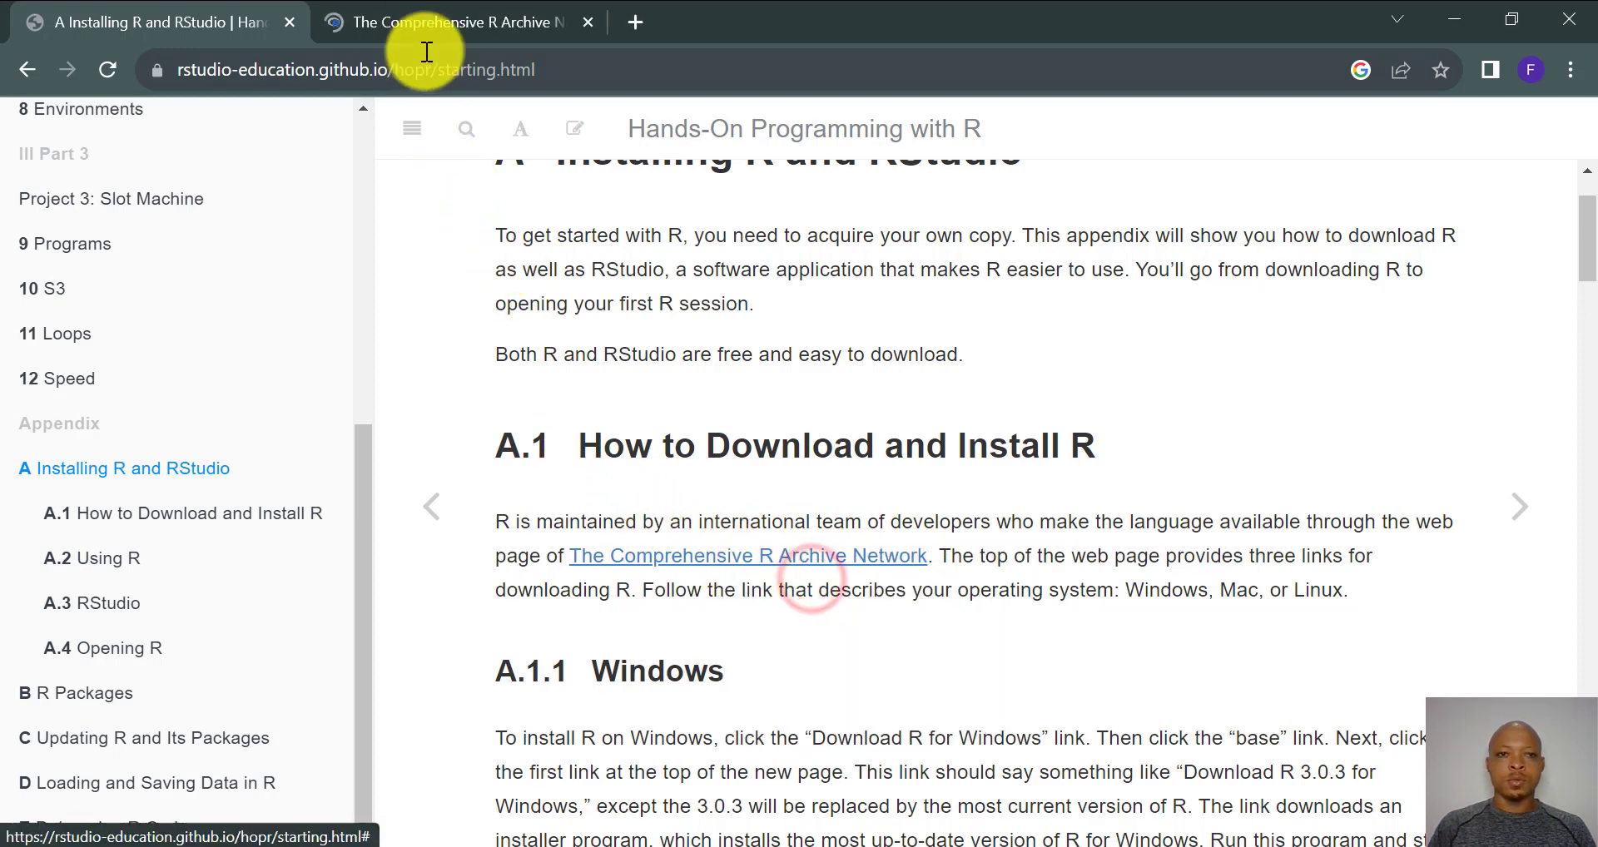
# - Go to CRAN's 'Download R for Windows' page, then return to the book's A.1 section
pyautogui.click(458, 15)
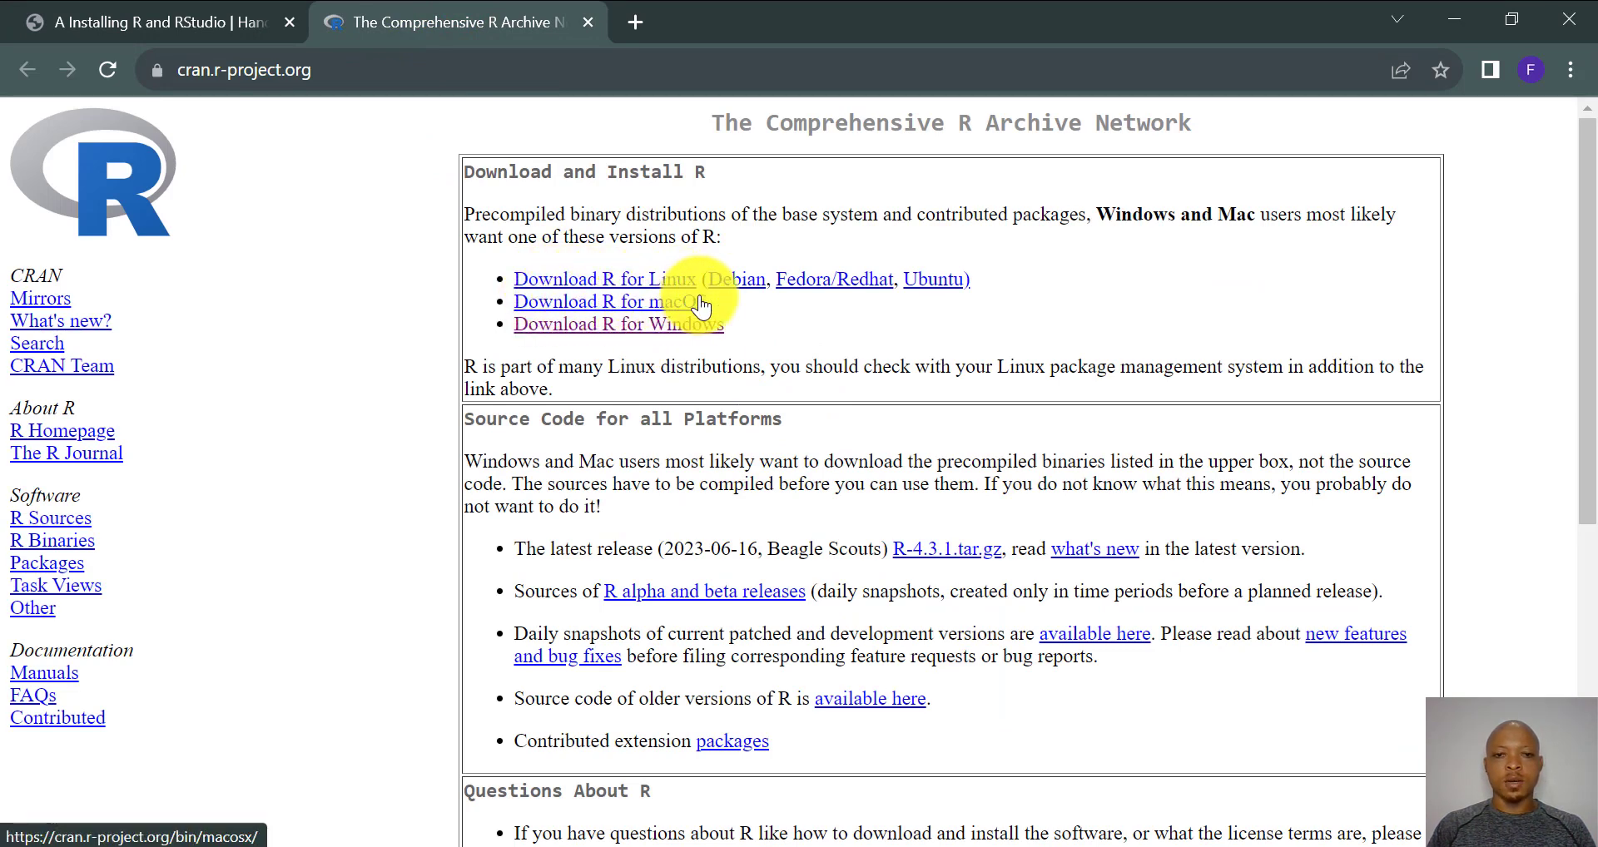
pyautogui.click(622, 326)
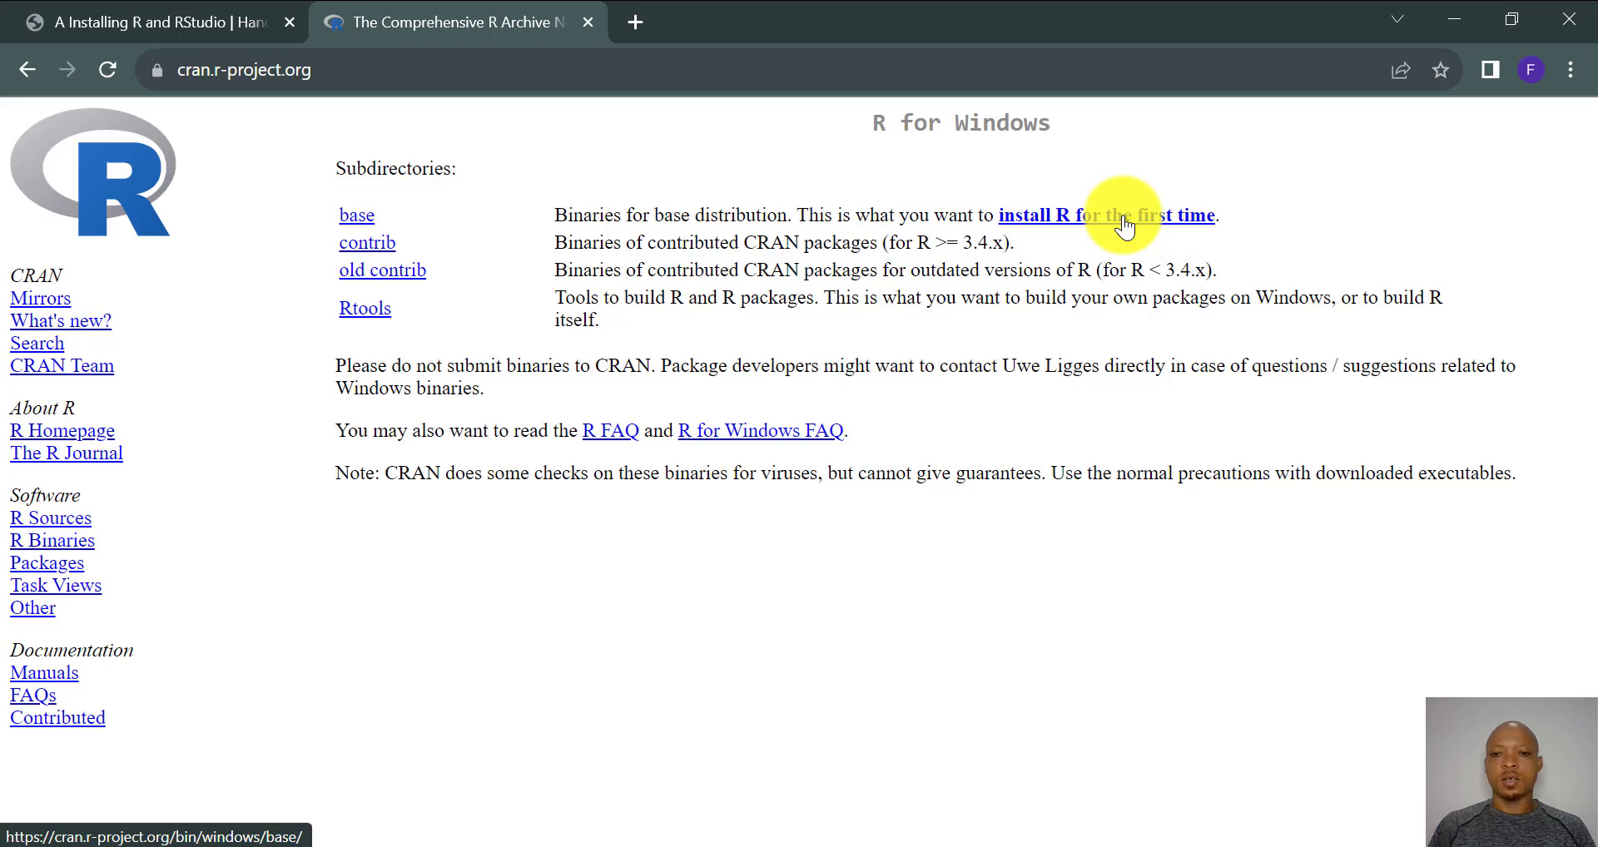
pyautogui.click(126, 22)
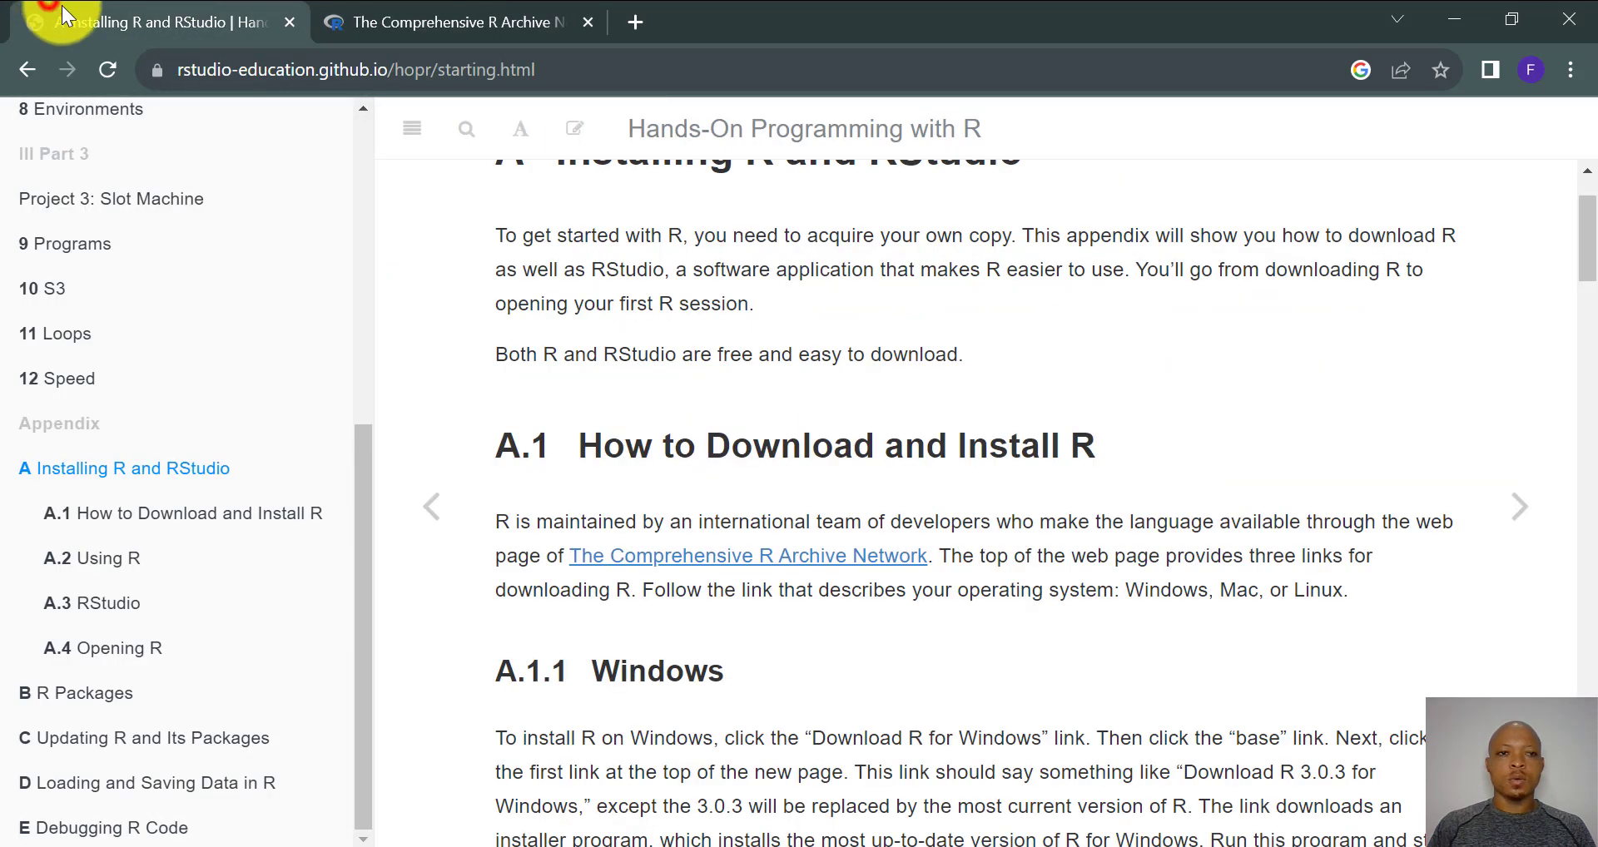
pyautogui.scroll(-7, 835, 414)
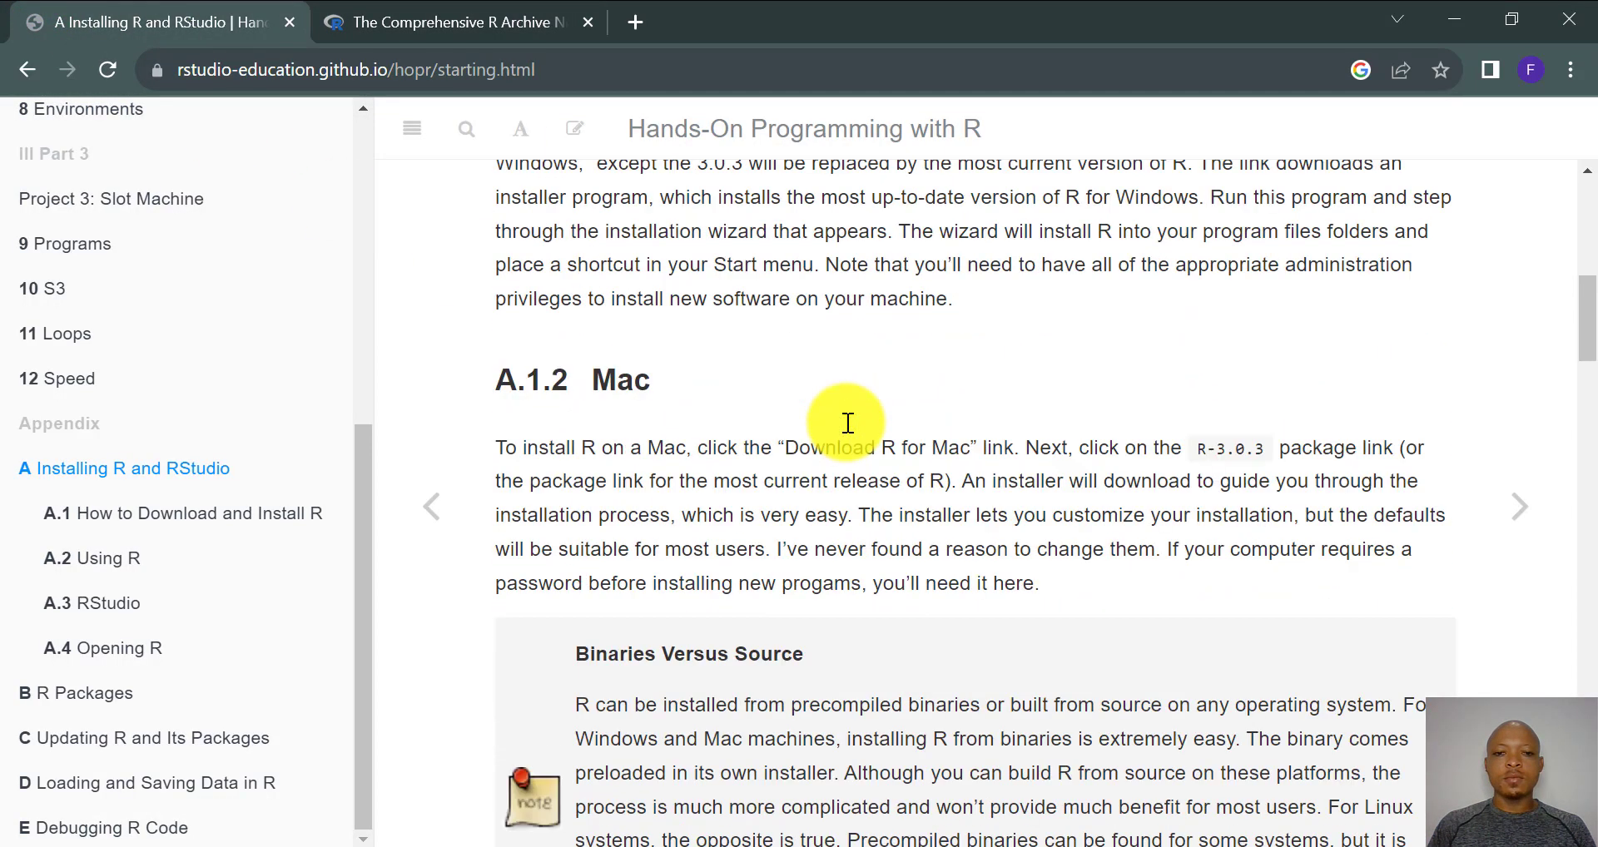
pyautogui.scroll(-18, 846, 422)
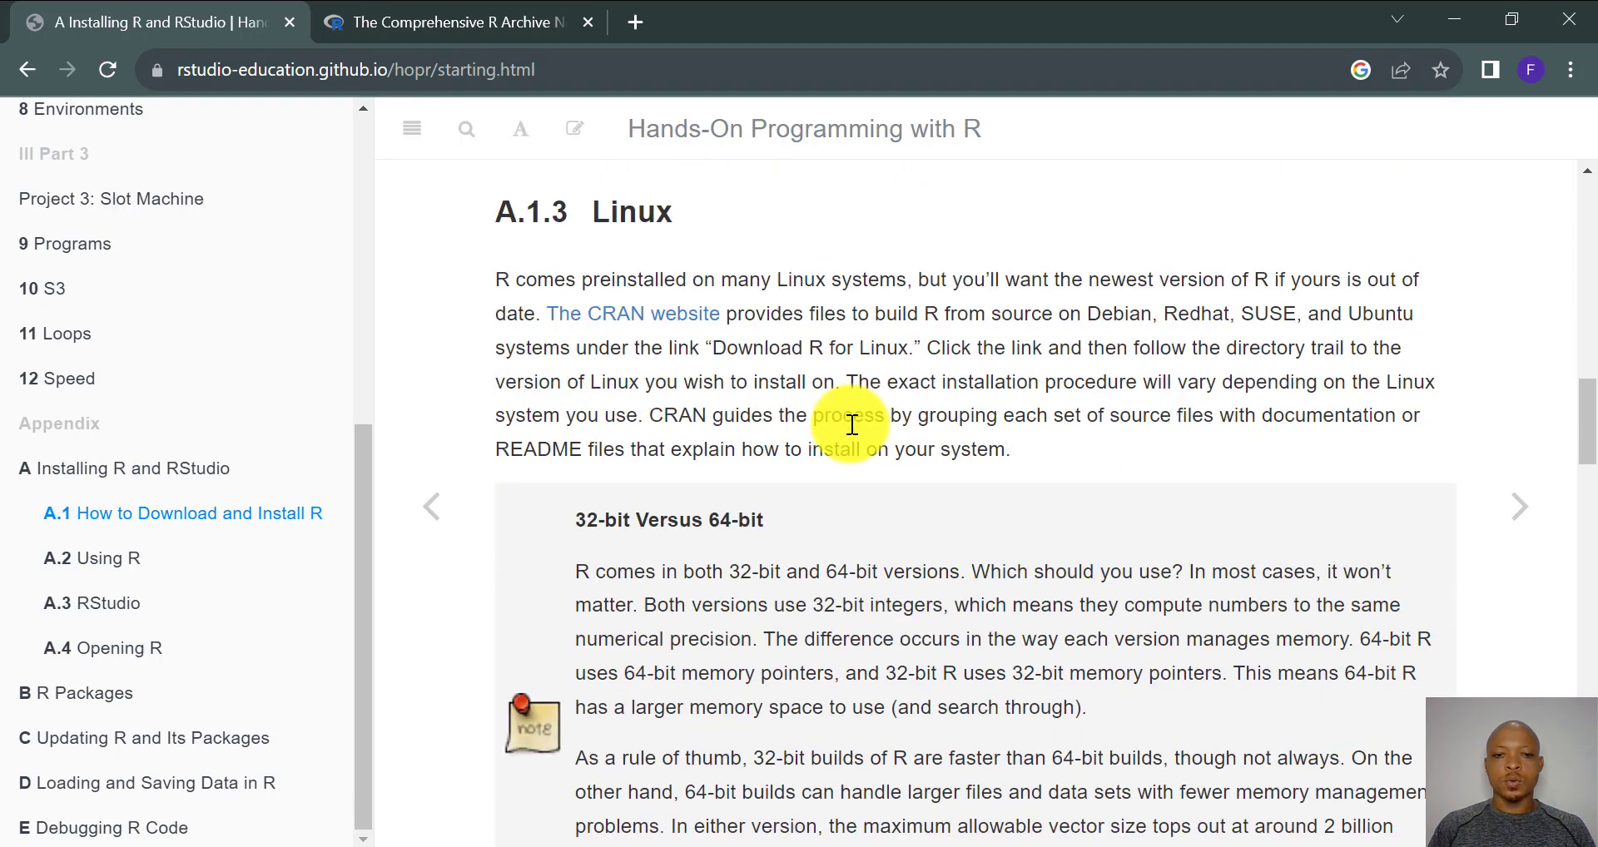
pyautogui.scroll(-8, 852, 424)
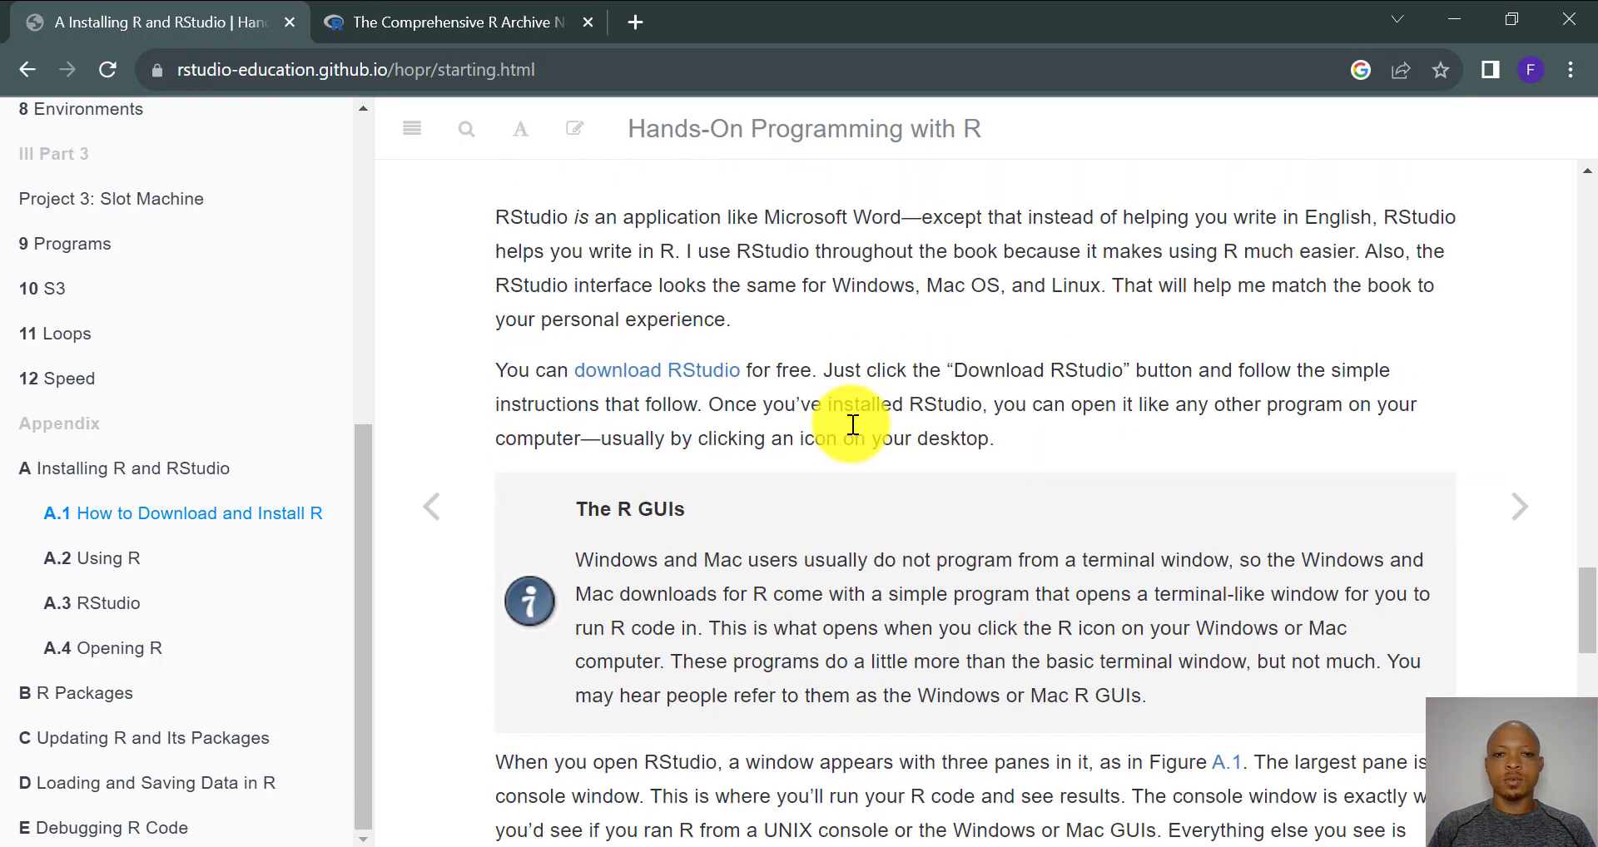
pyautogui.scroll(2, 849, 420)
pyautogui.scroll(-3, 640, 479)
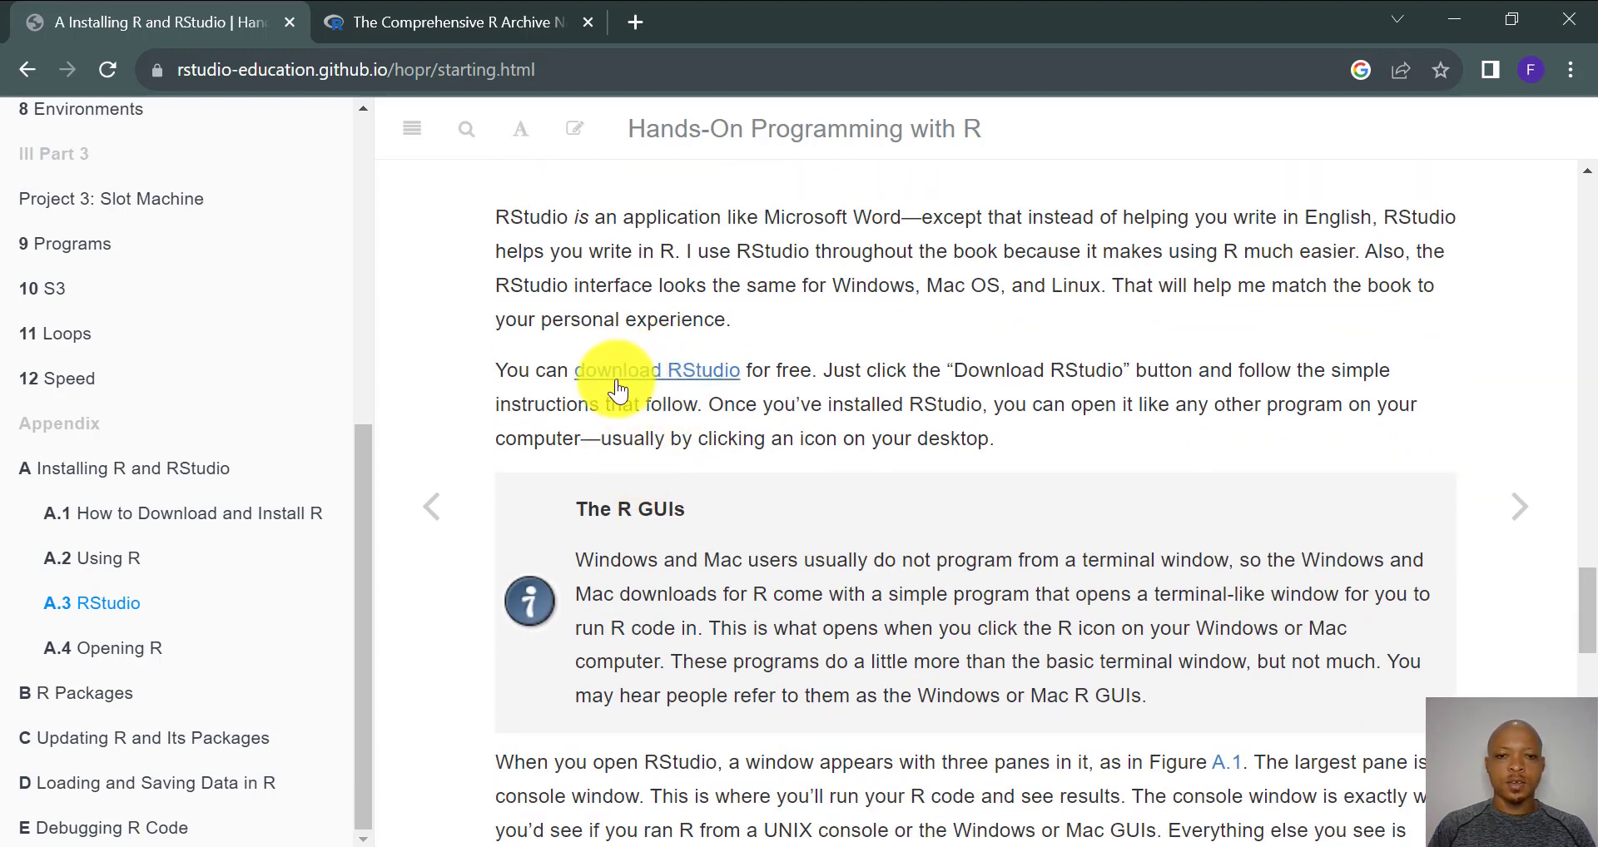
# - Follow the download RStudio link and scroll Posit's page to the free Open Source Edition card
pyautogui.click(656, 371)
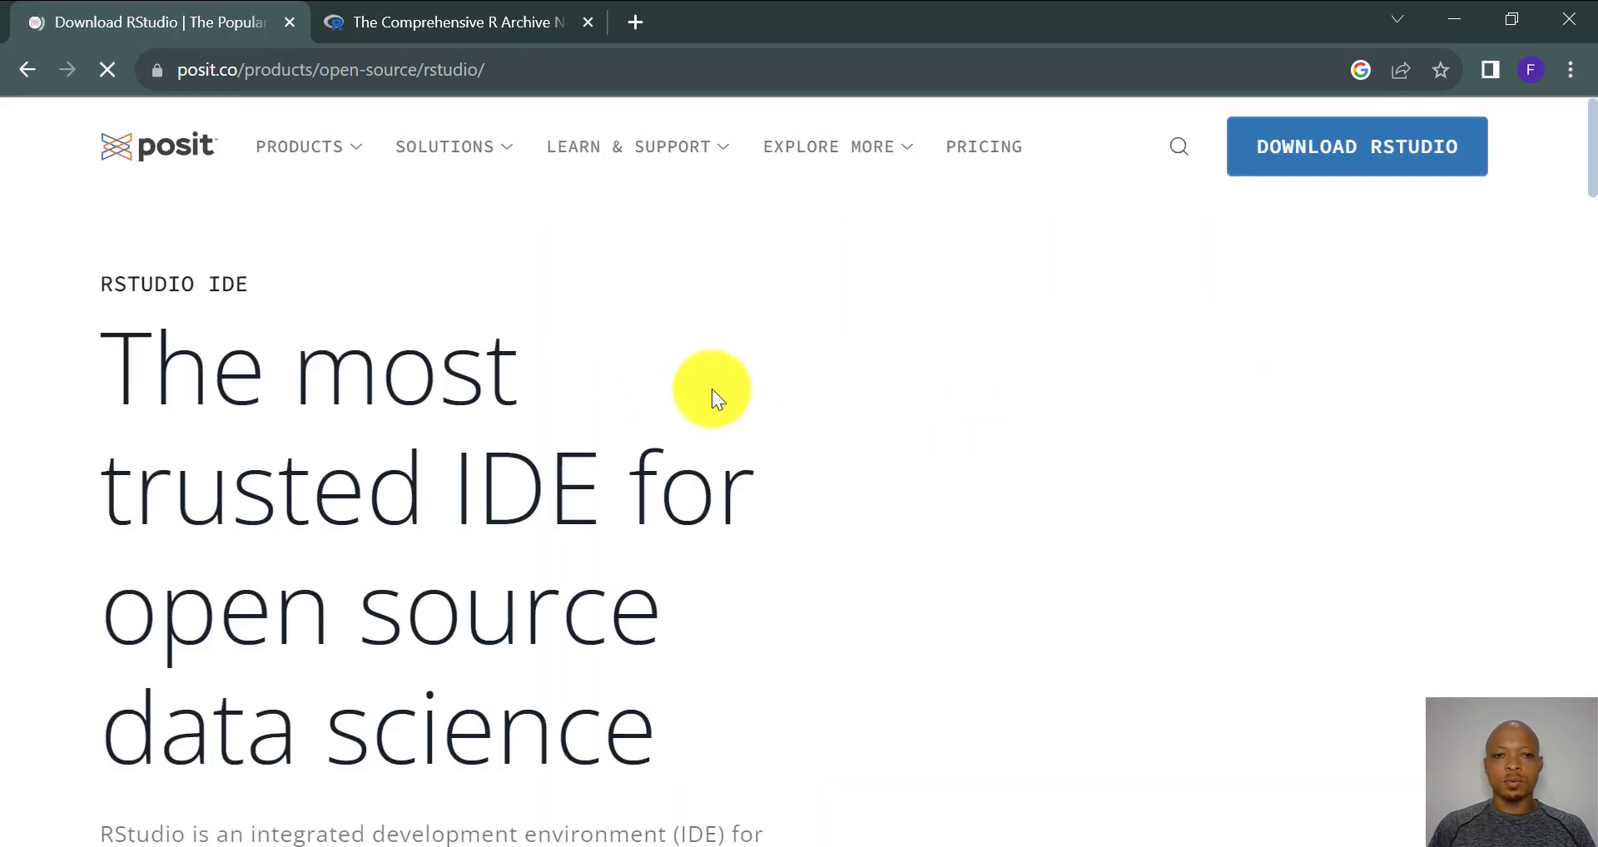
pyautogui.scroll(-4, 713, 388)
pyautogui.scroll(-15, 712, 387)
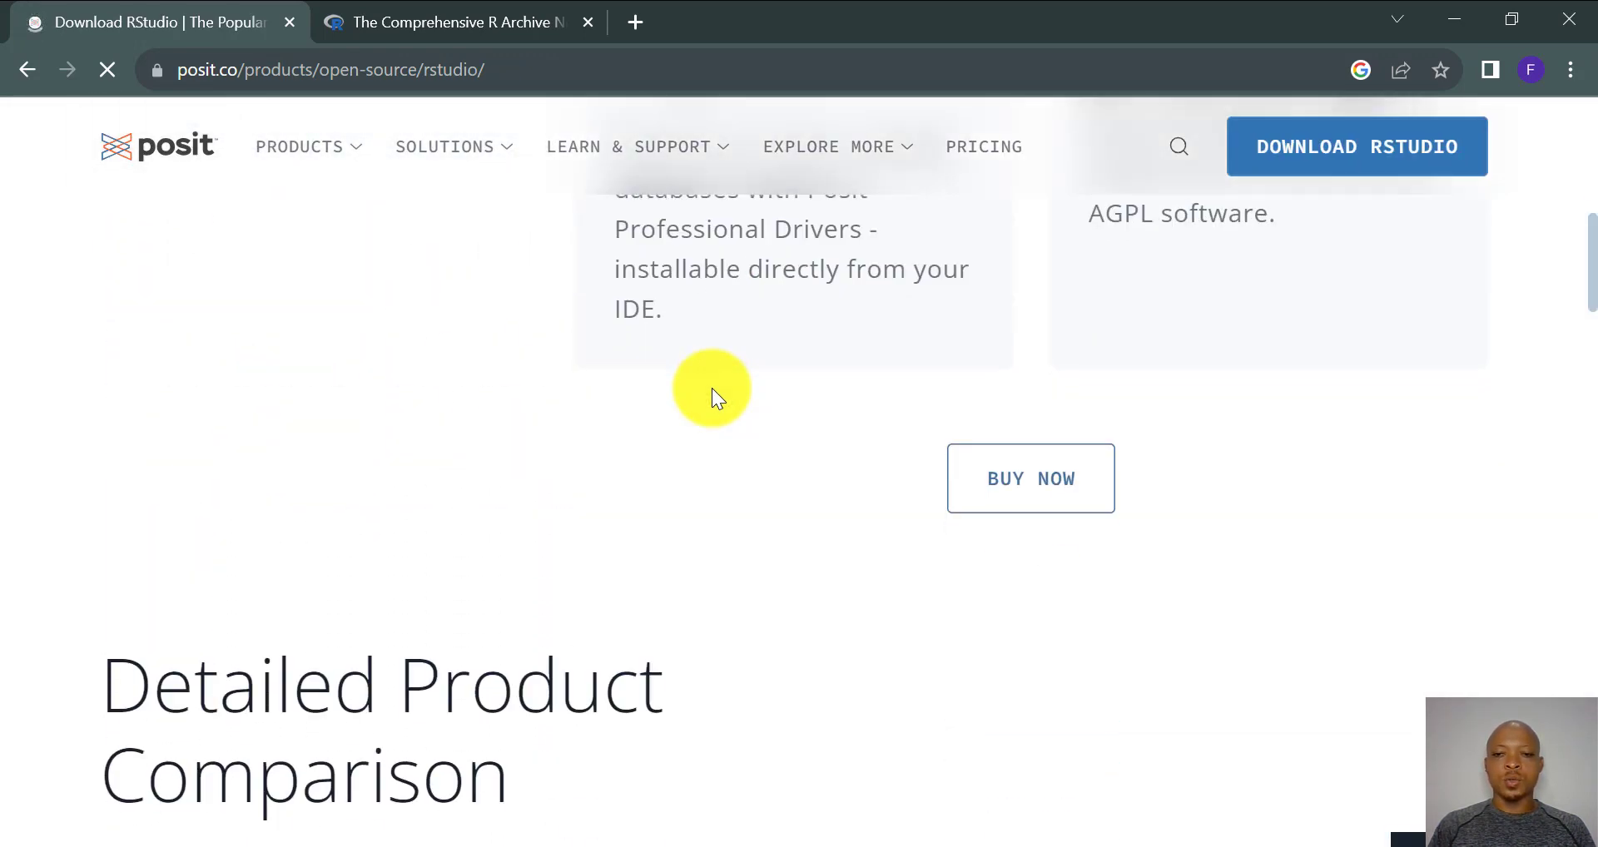
pyautogui.scroll(-4, 713, 391)
pyautogui.scroll(3, 713, 391)
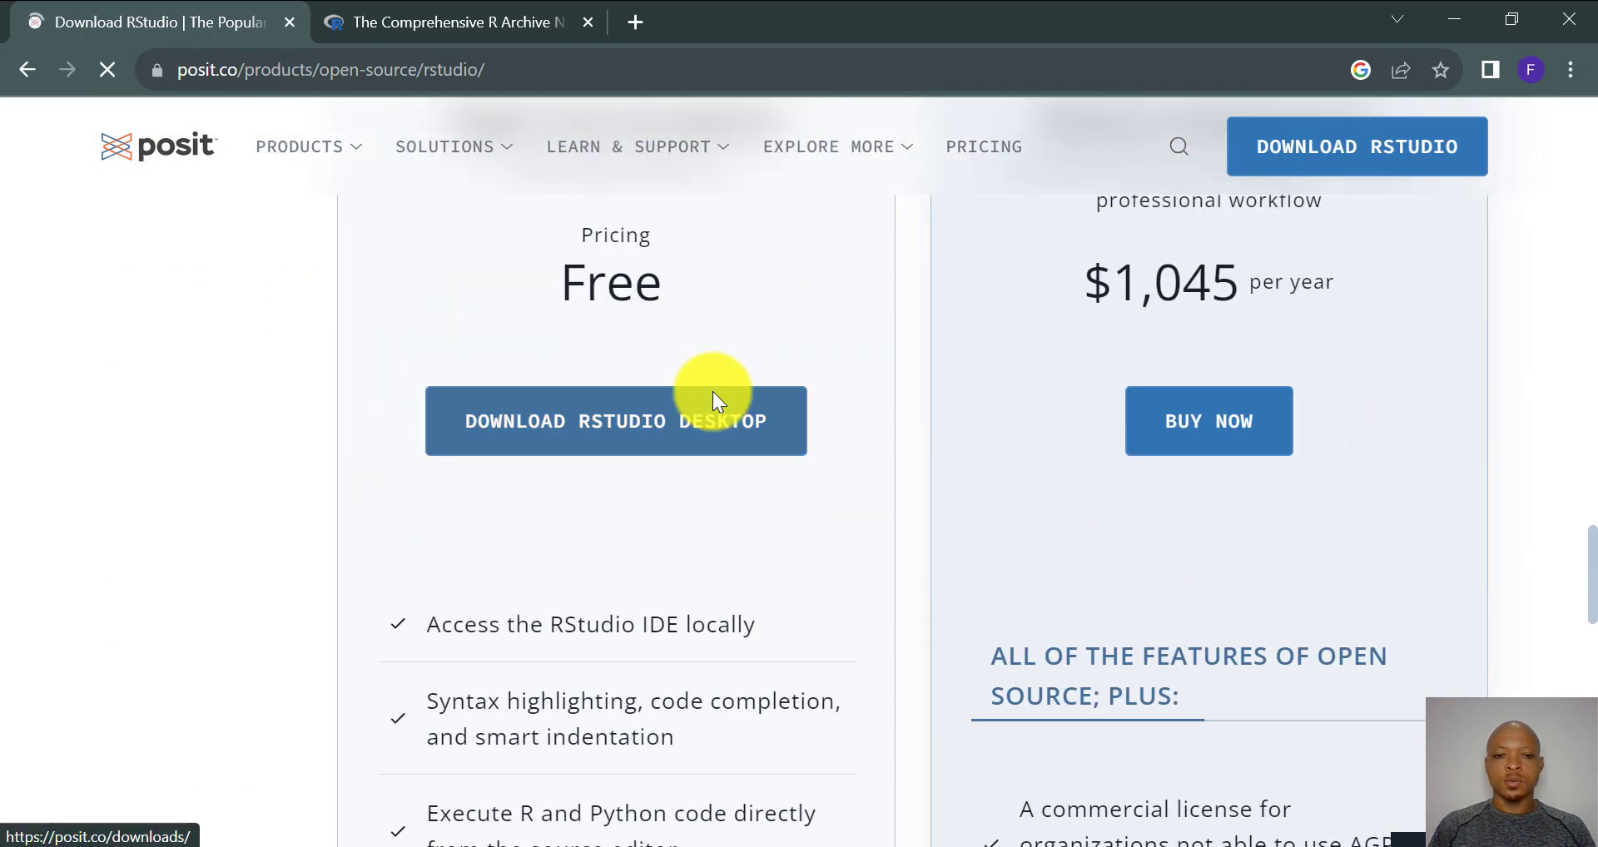
pyautogui.scroll(3, 713, 391)
pyautogui.scroll(2, 713, 391)
pyautogui.scroll(-1, 713, 391)
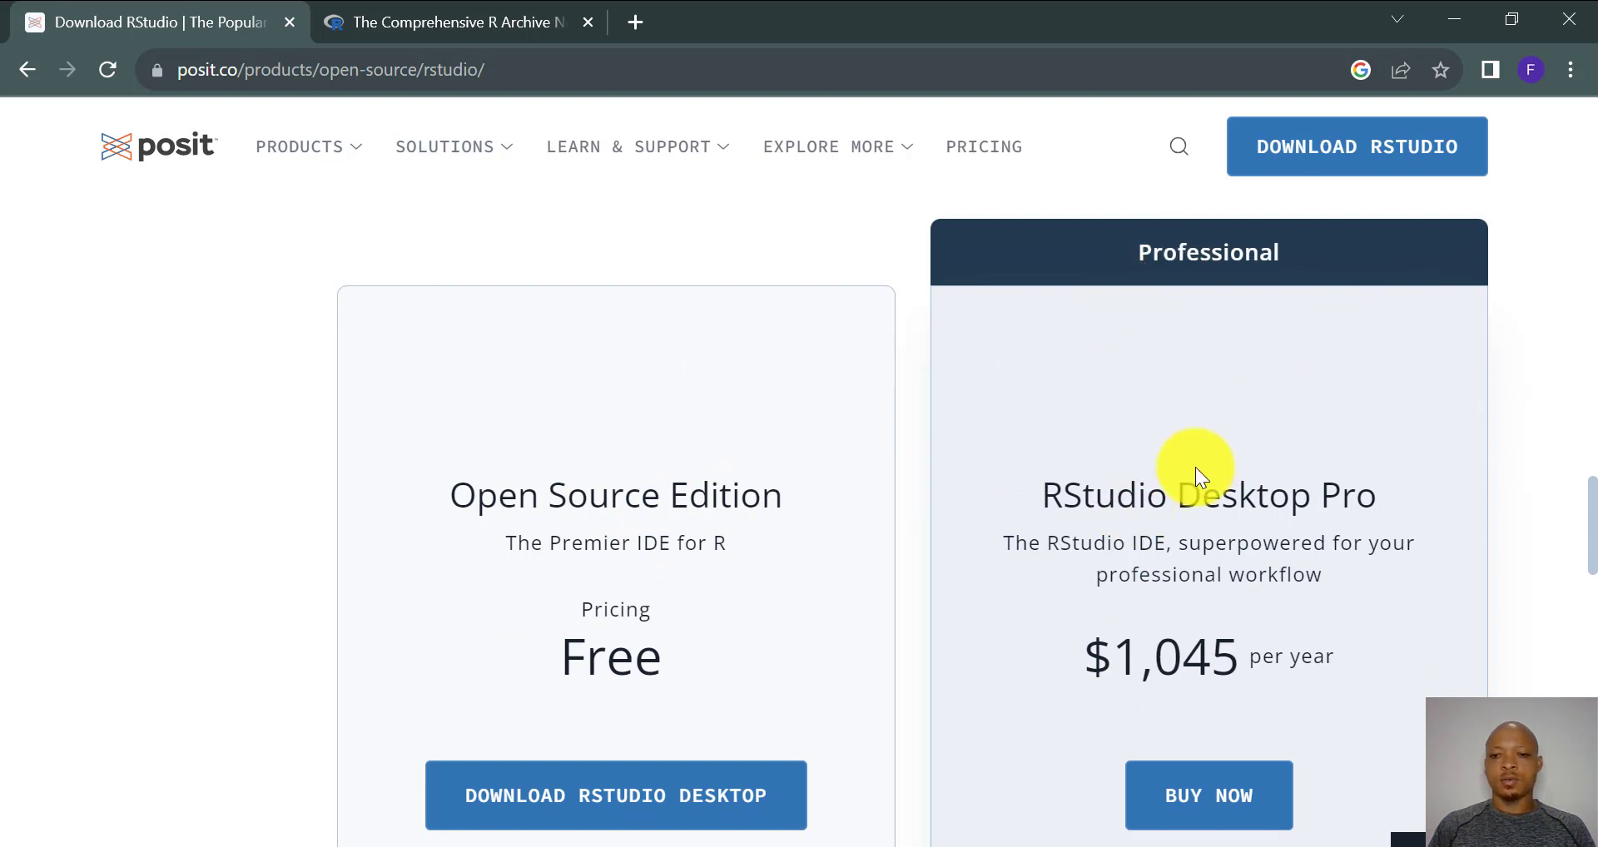
pyautogui.scroll(-3, 673, 541)
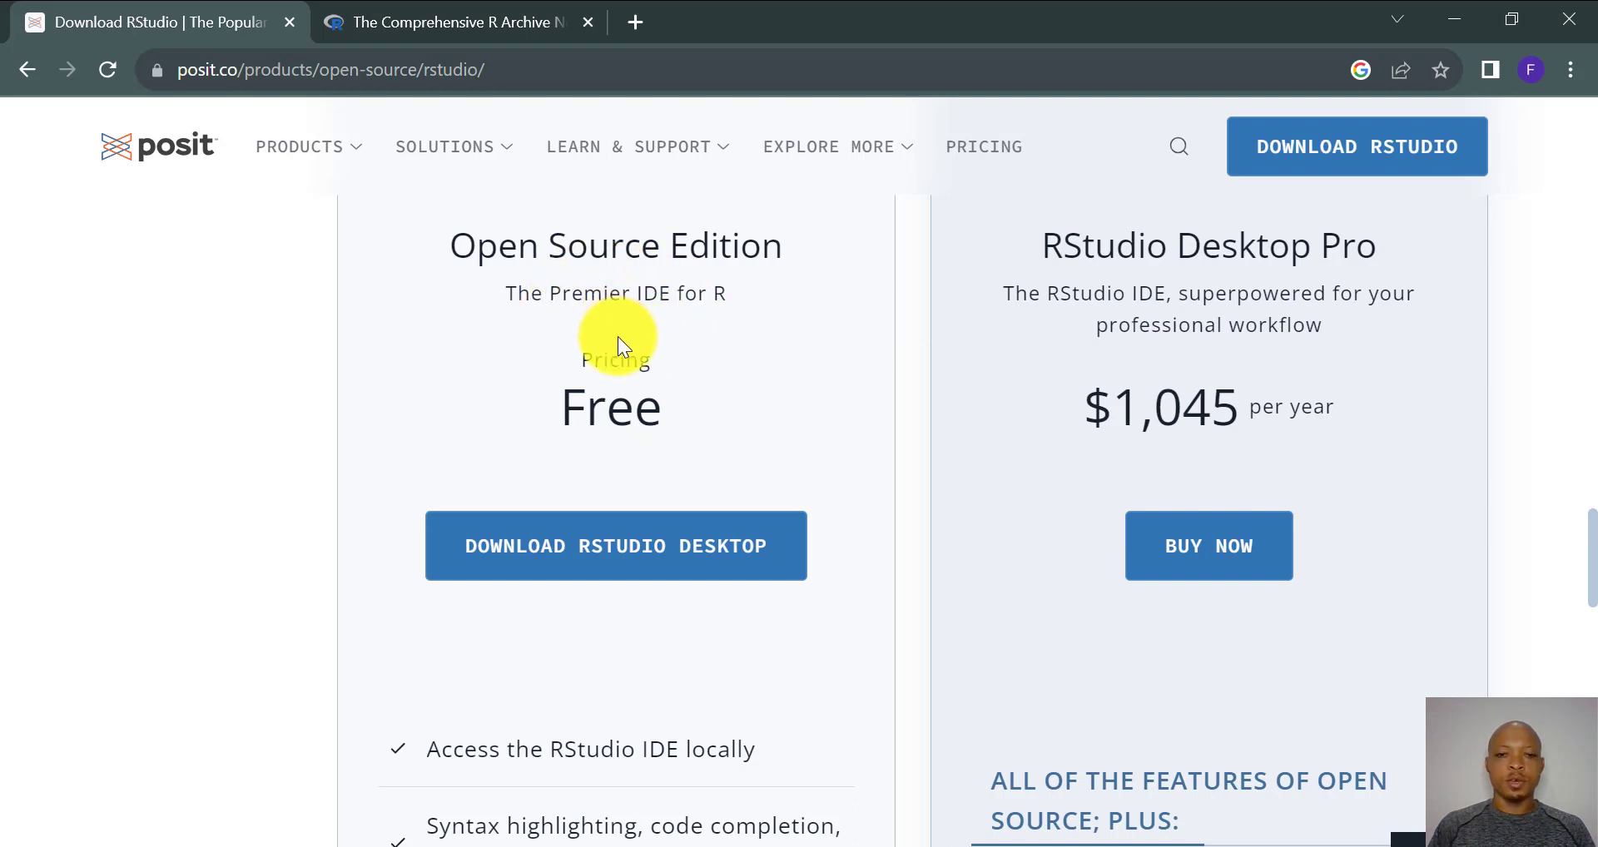
# - Go to Posit's Download RStudio Desktop page, look it over, then minimize the browser
pyautogui.click(563, 563)
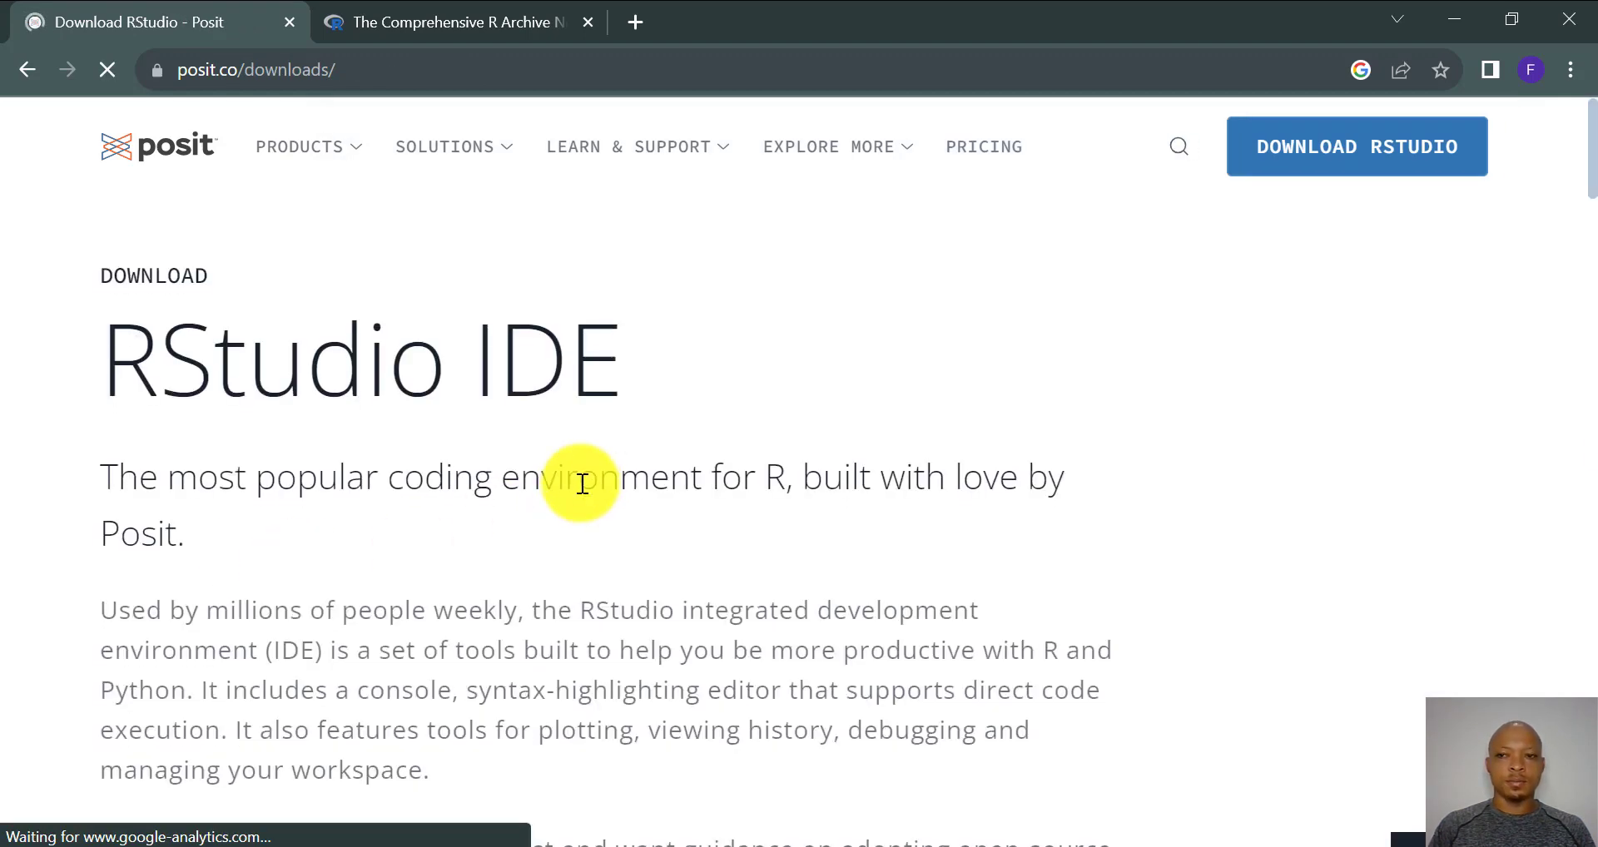
pyautogui.scroll(-7, 581, 485)
pyautogui.scroll(3, 233, 455)
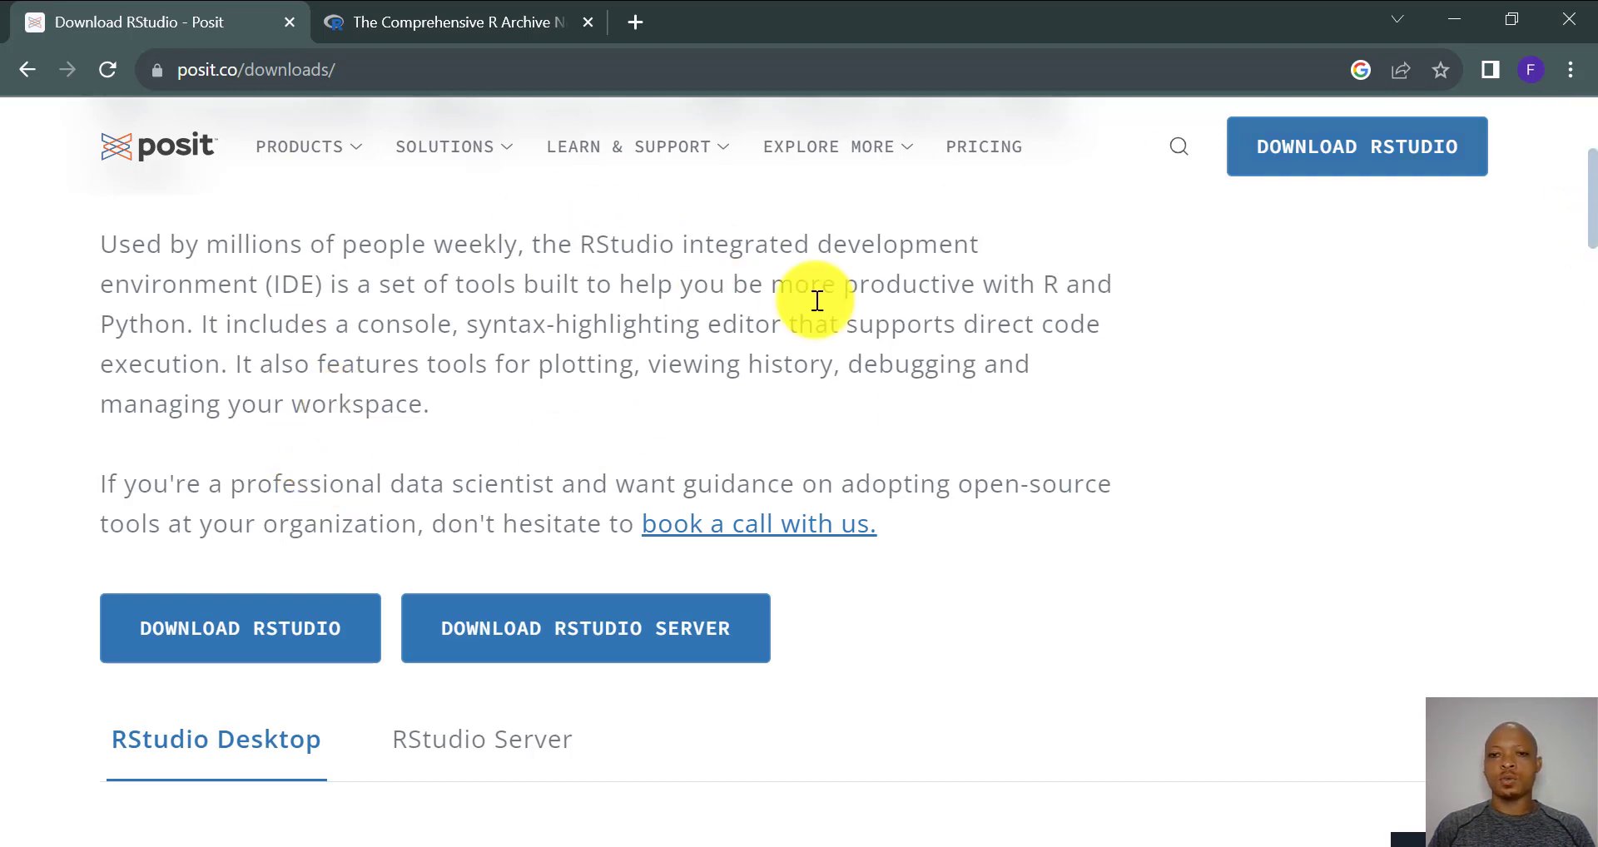
pyautogui.scroll(1, 608, 413)
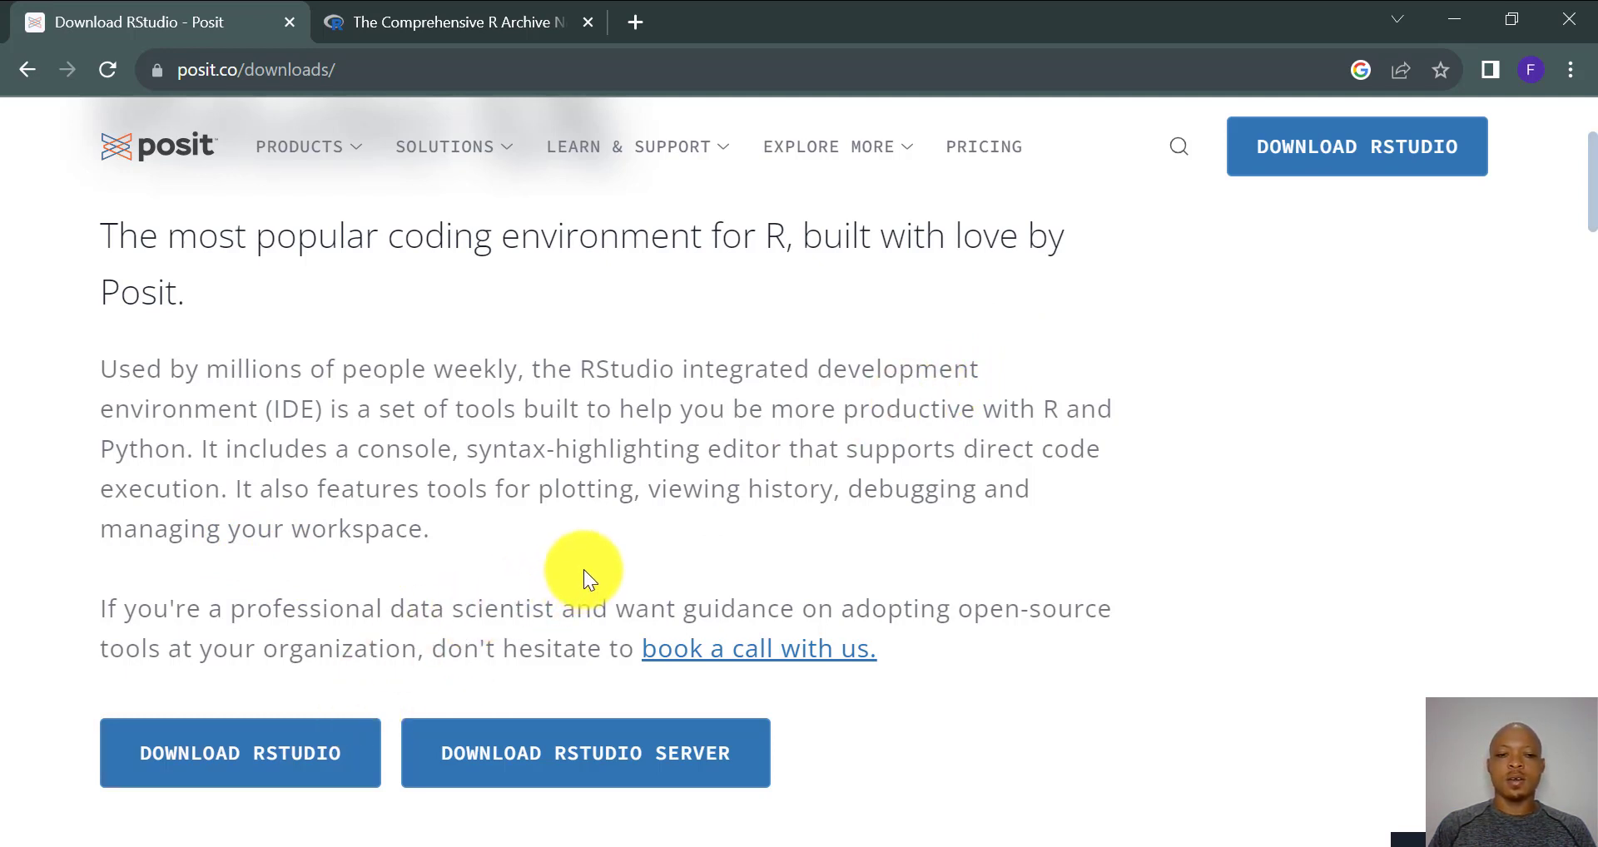
pyautogui.click(1455, 19)
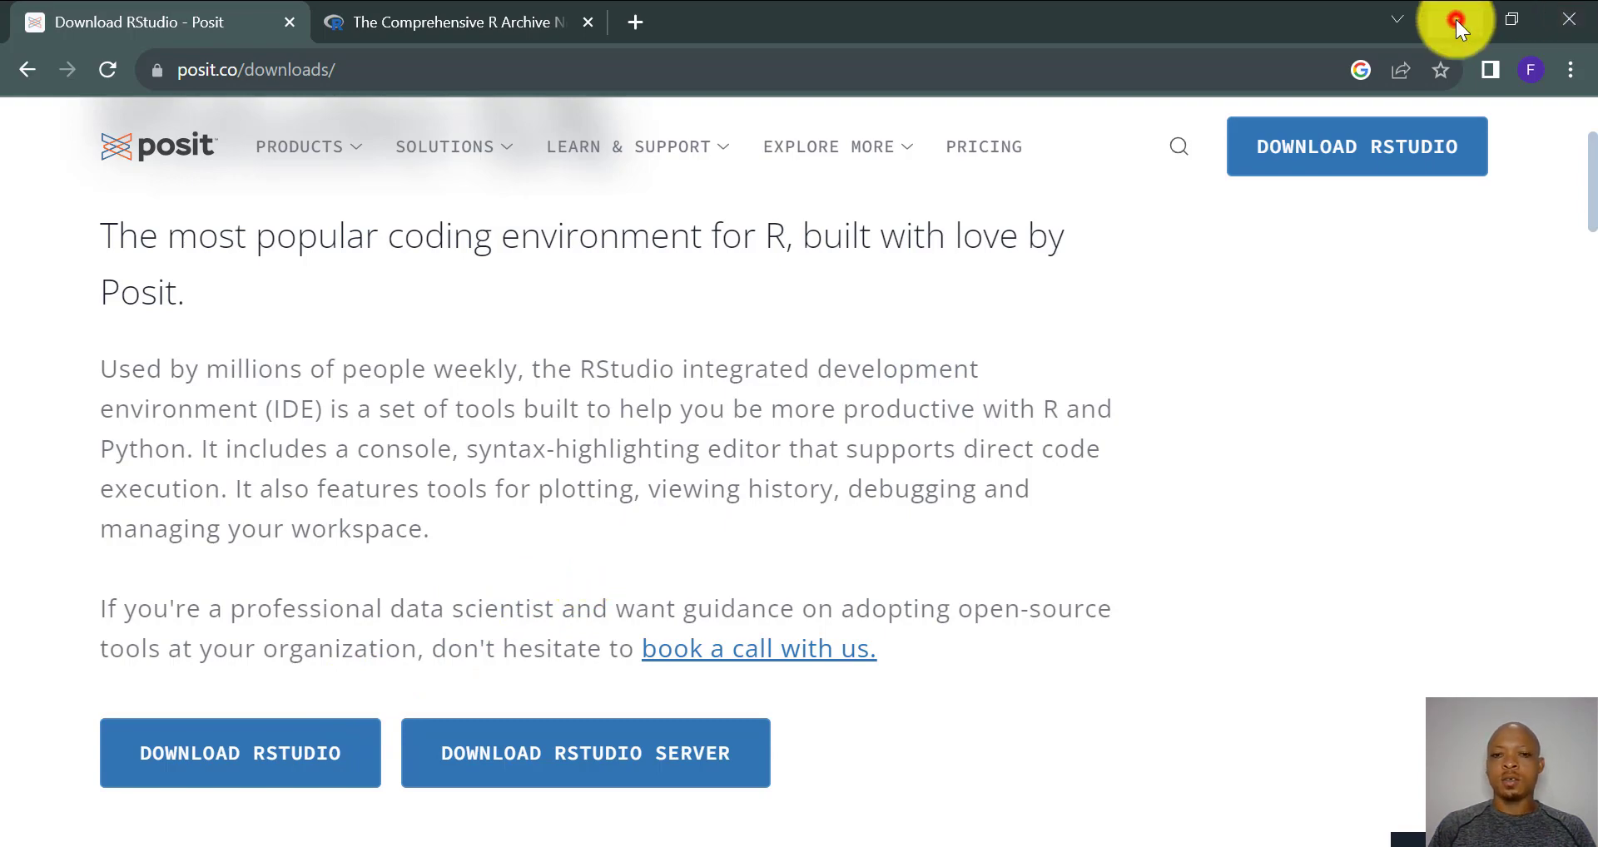
# - Launch the 78.2 MB R-4.3.1-win installer from the Softwares\R-4.3.1-win folder
pyautogui.doubleClick(139, 140)
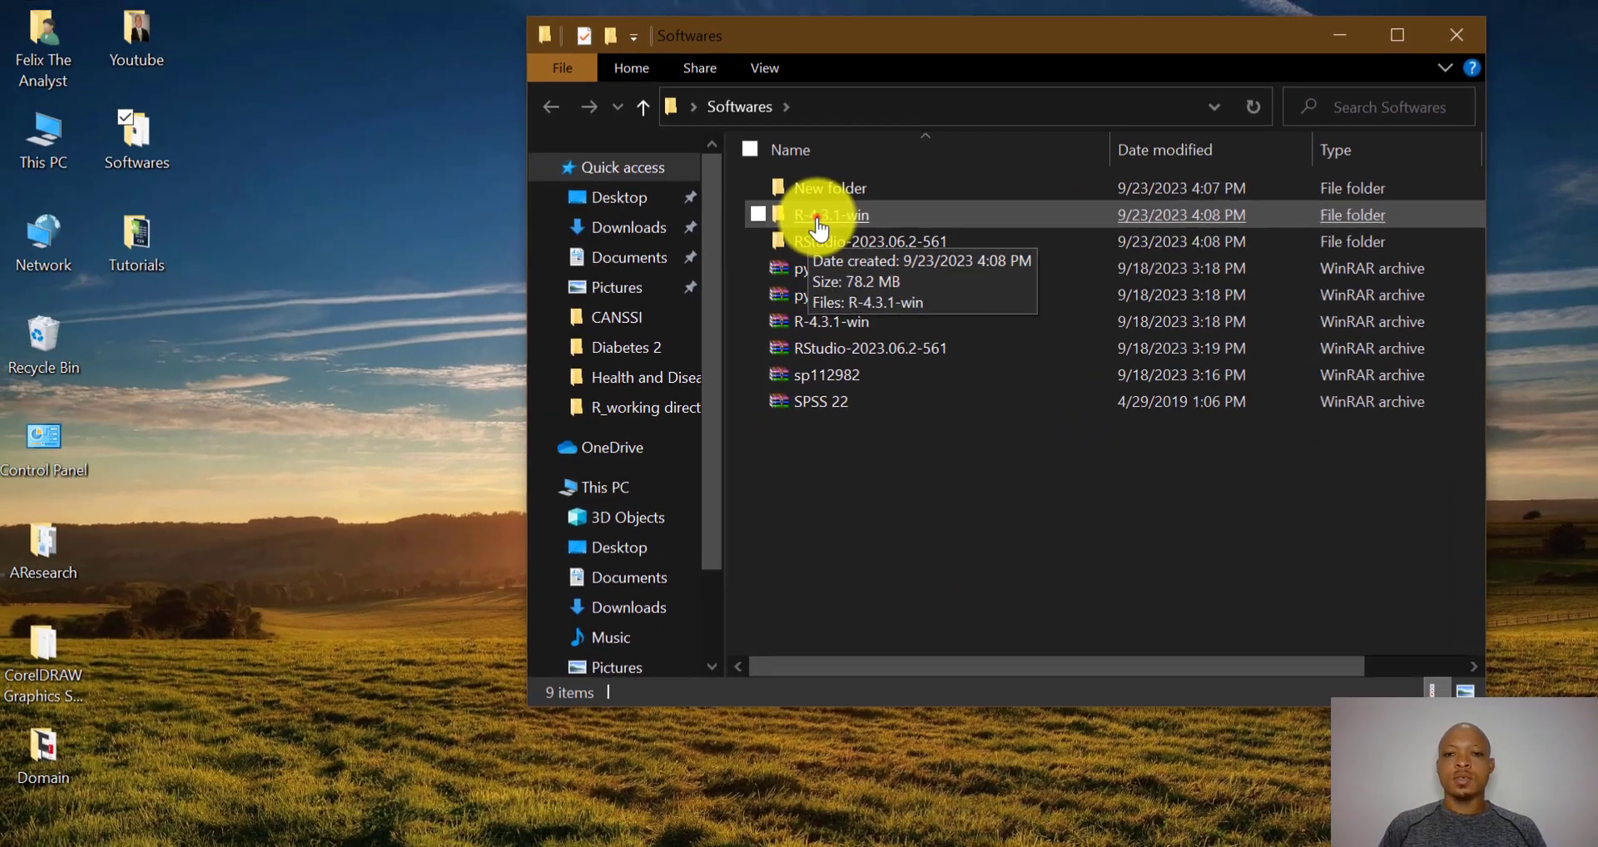
pyautogui.doubleClick(817, 221)
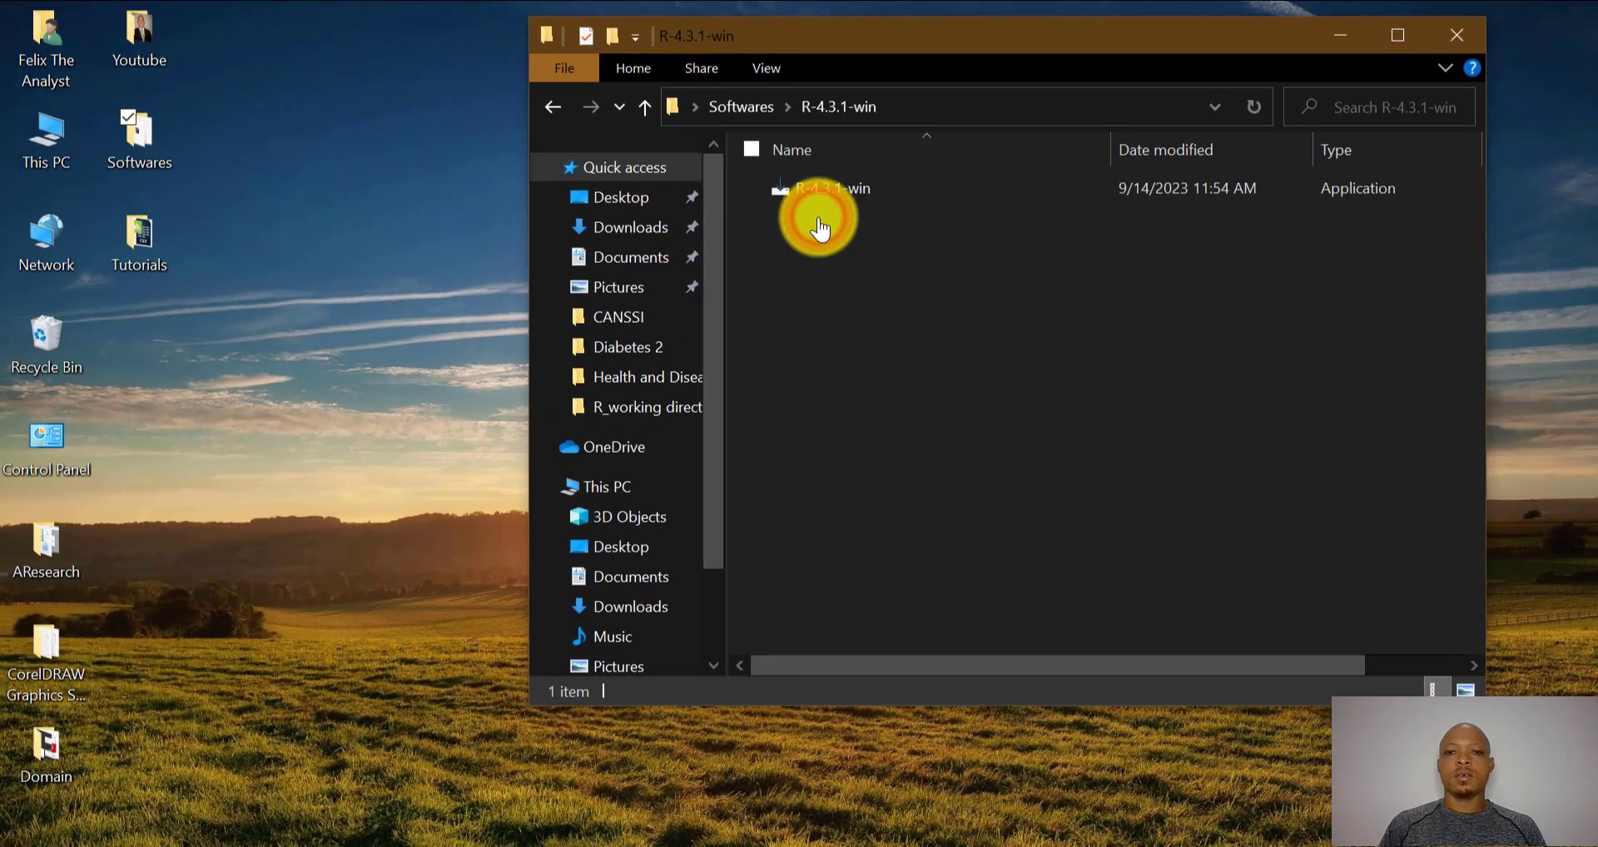
pyautogui.click(817, 199)
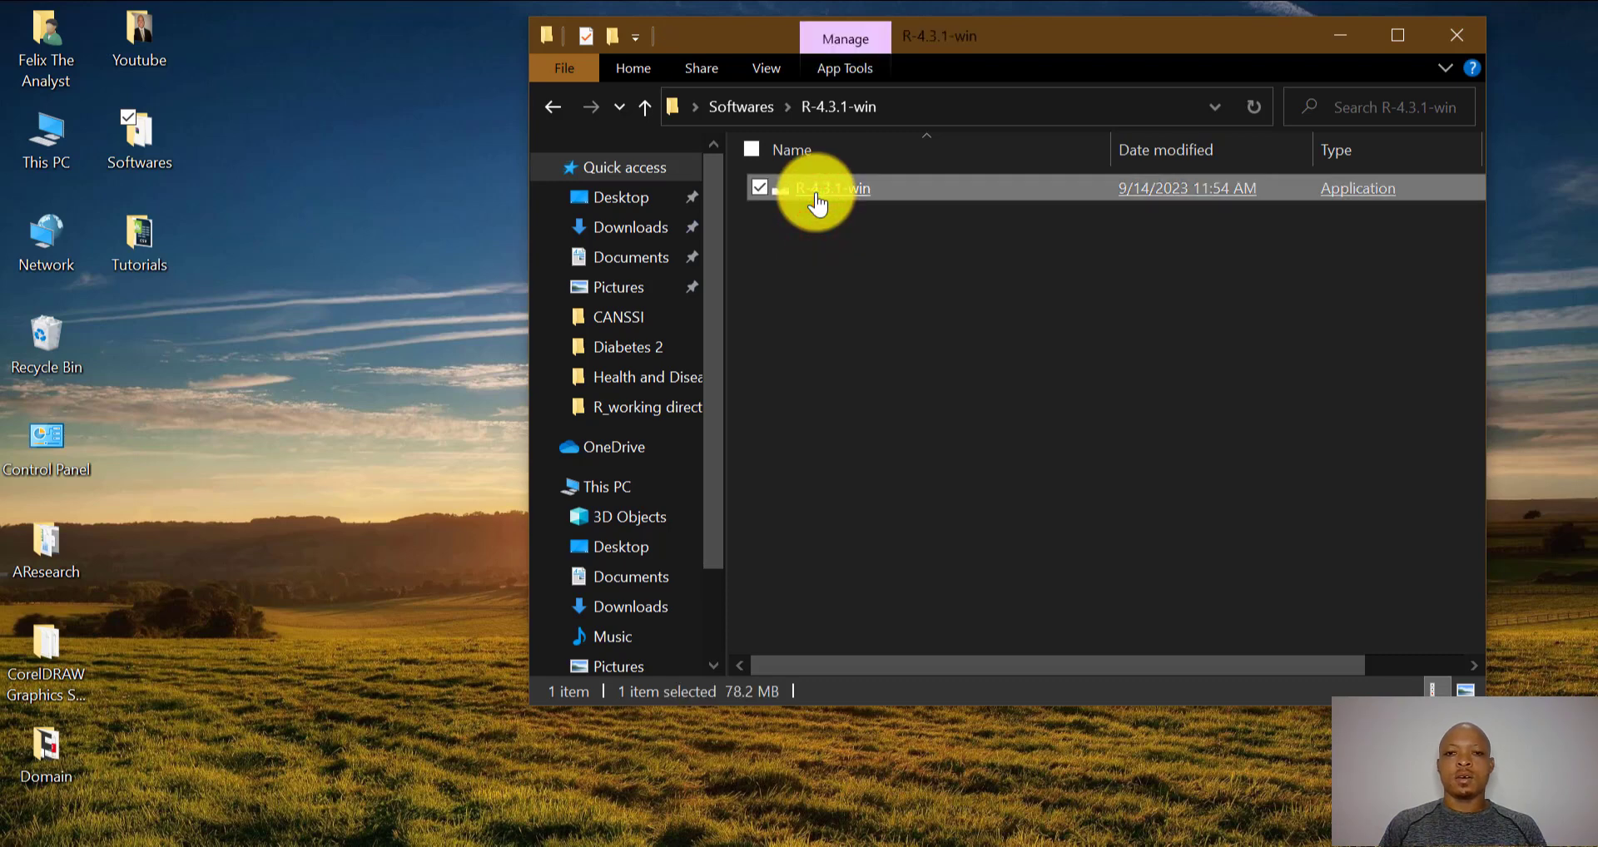
pyautogui.doubleClick(866, 198)
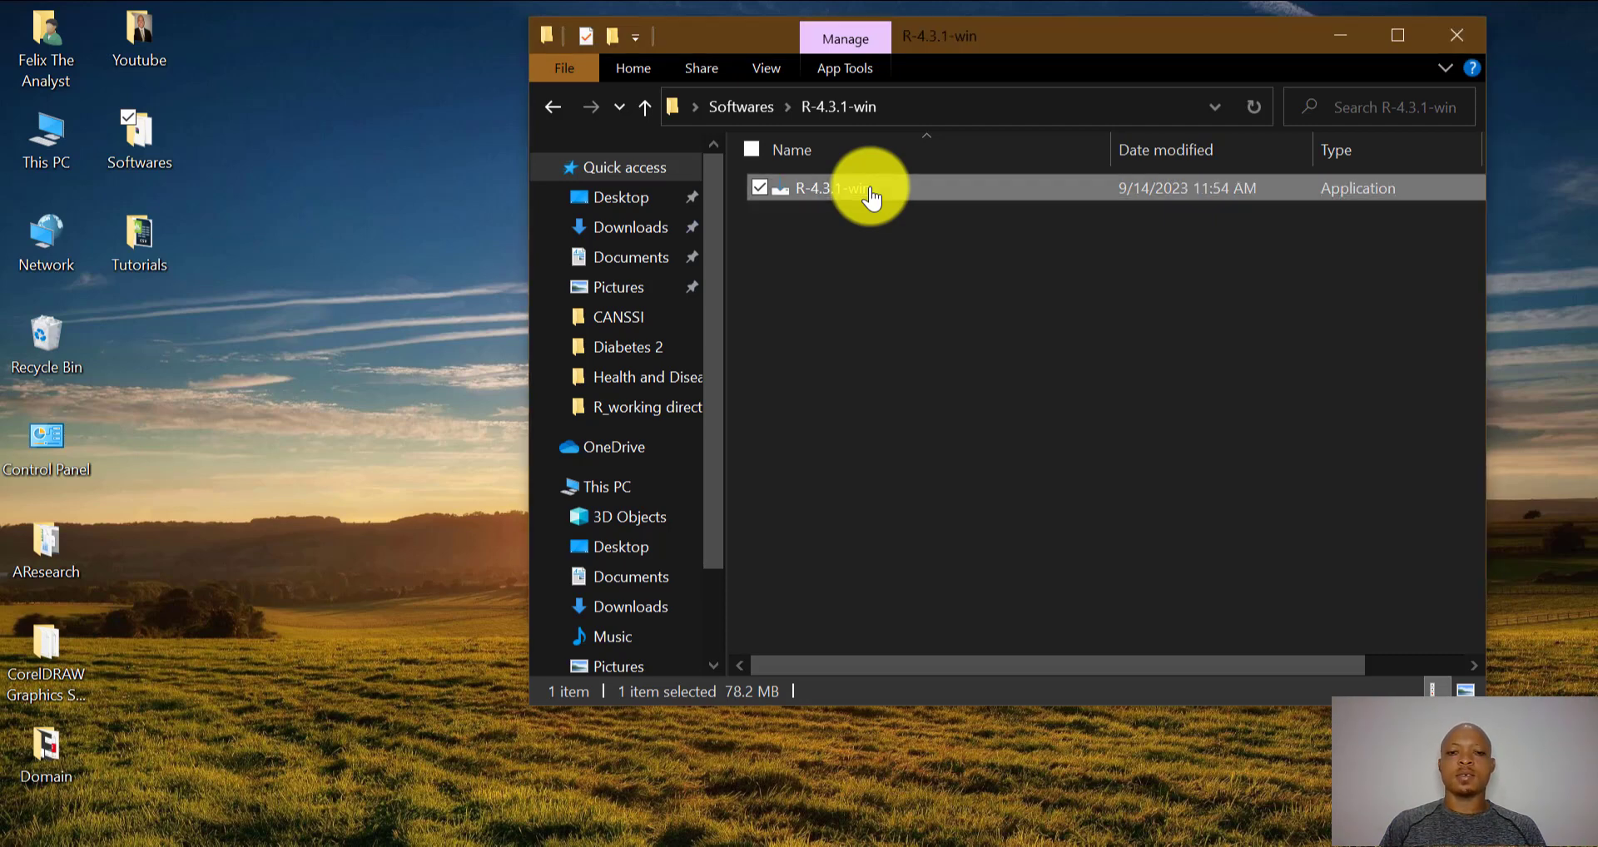
# - Start R setup in English and continue past the GNU license information
pyautogui.click(1338, 35)
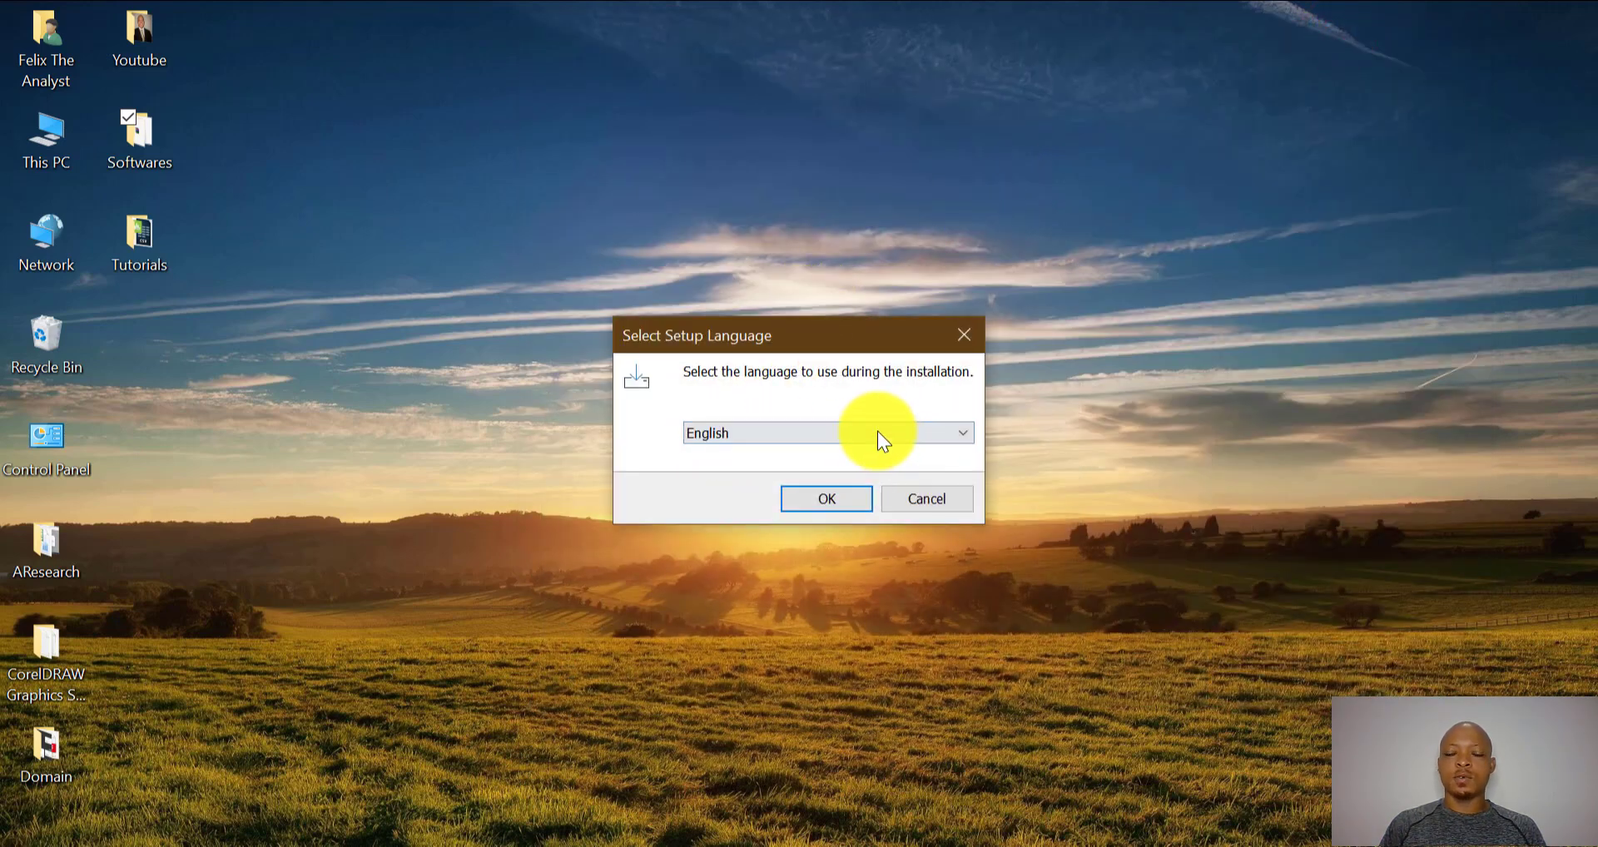
pyautogui.click(882, 431)
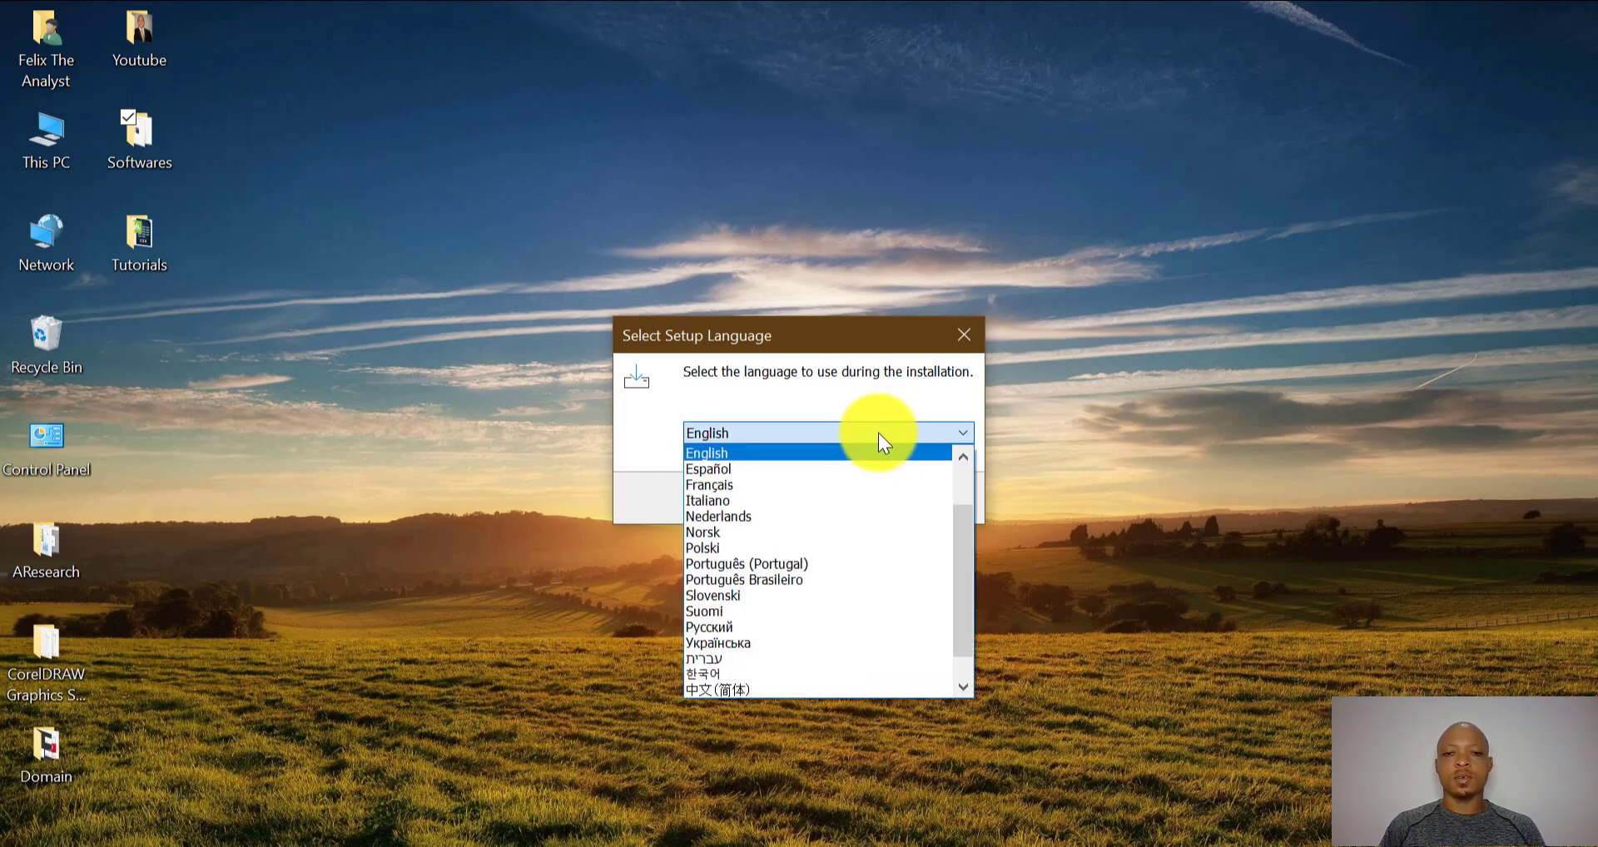
pyautogui.click(878, 433)
pyautogui.click(826, 493)
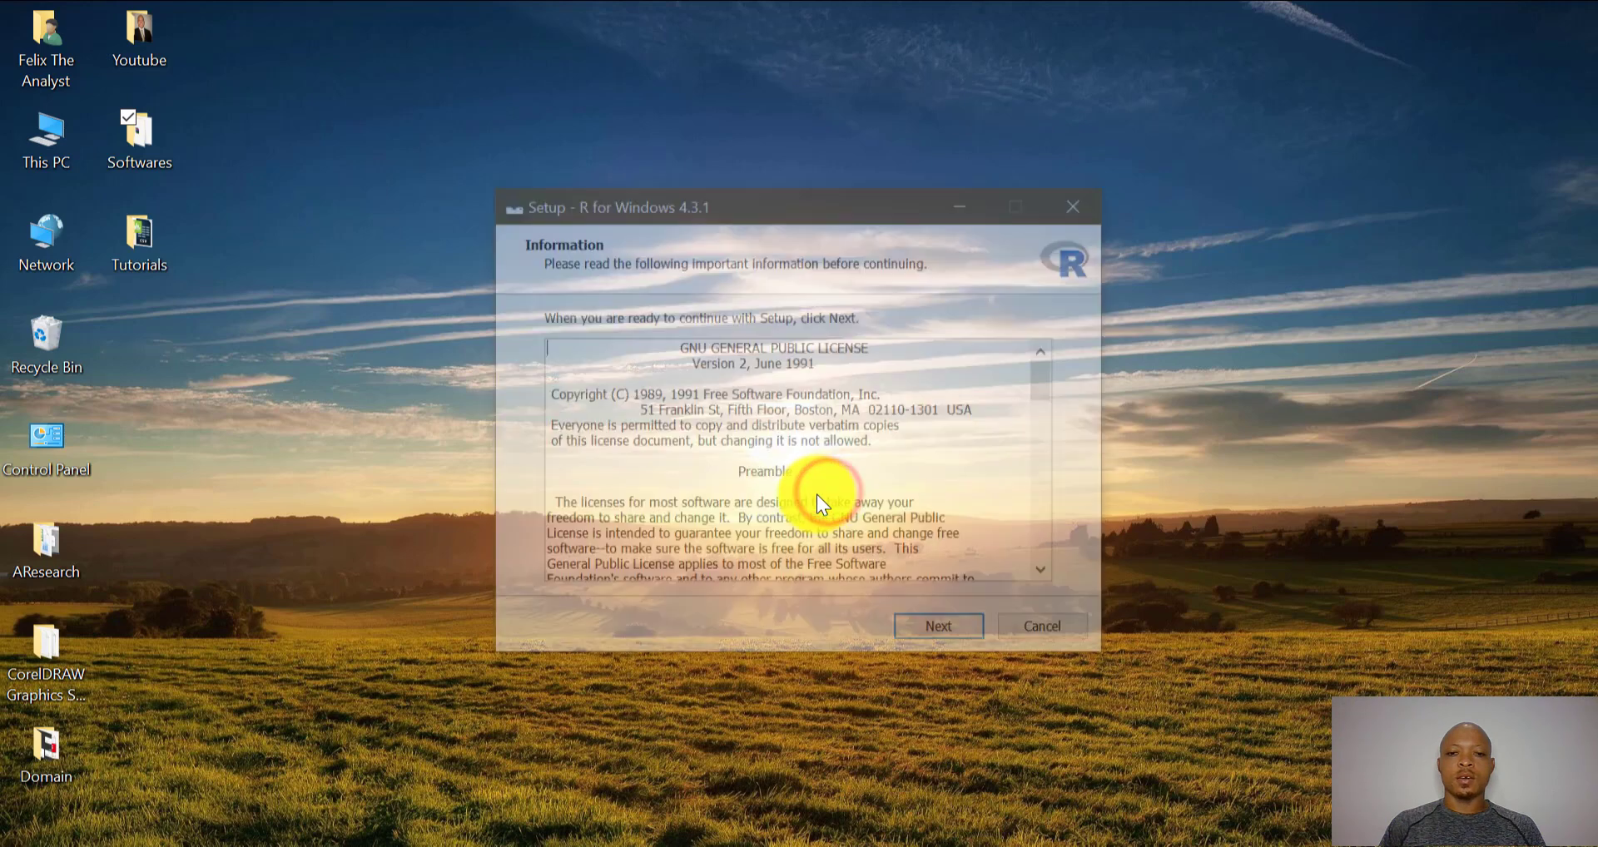
pyautogui.click(941, 632)
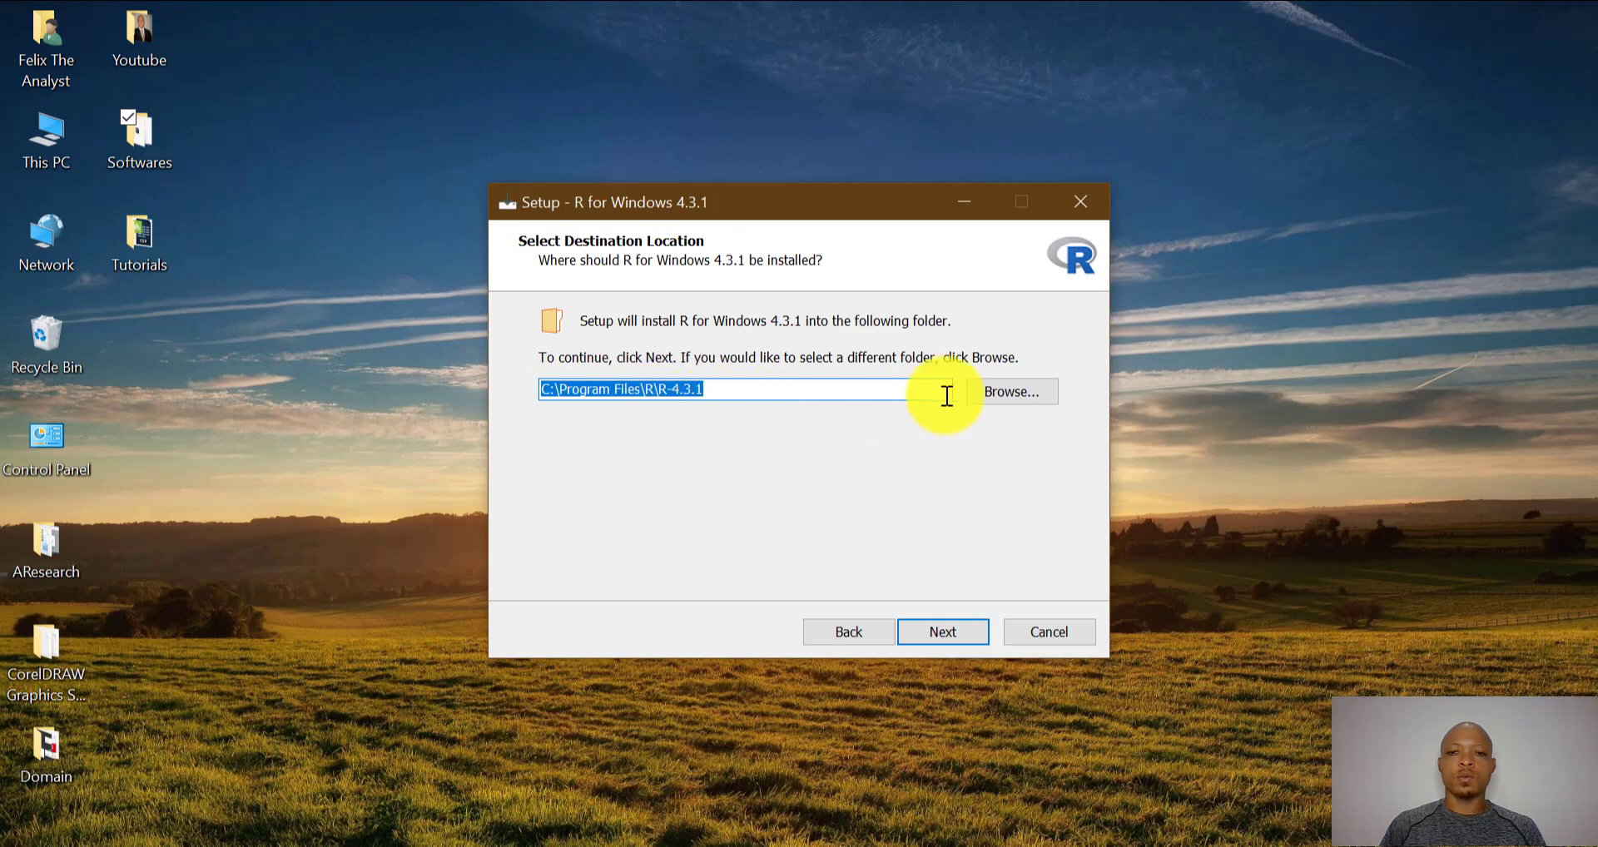
# - Keep the default C:\Program Files\R\R-4.3.1 folder, all components (169.8 MB) and default startup options
pyautogui.click(999, 396)
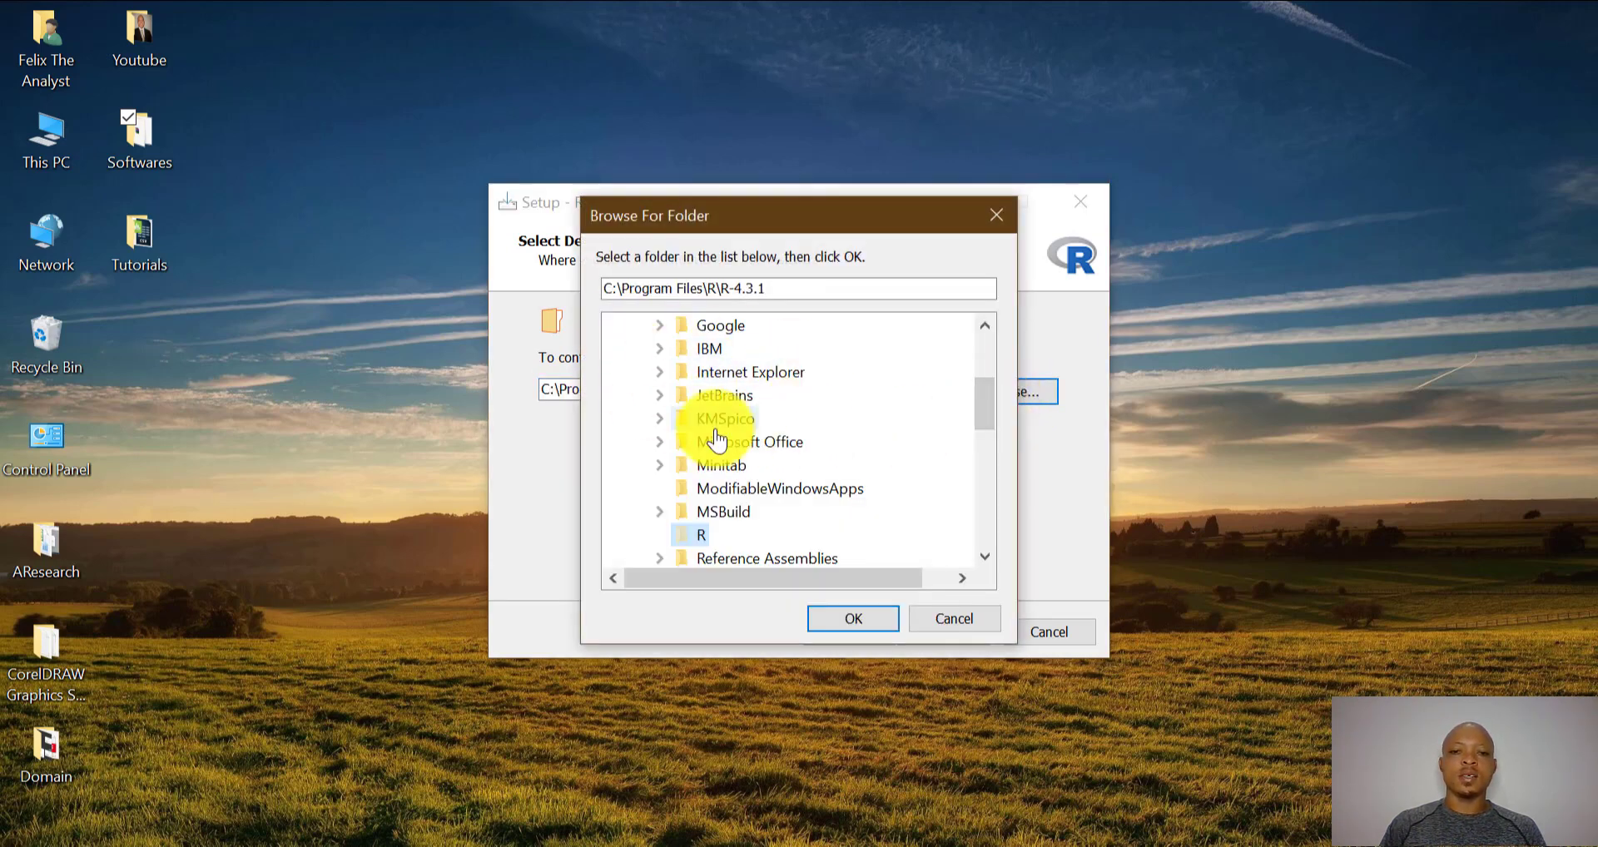
pyautogui.click(1003, 211)
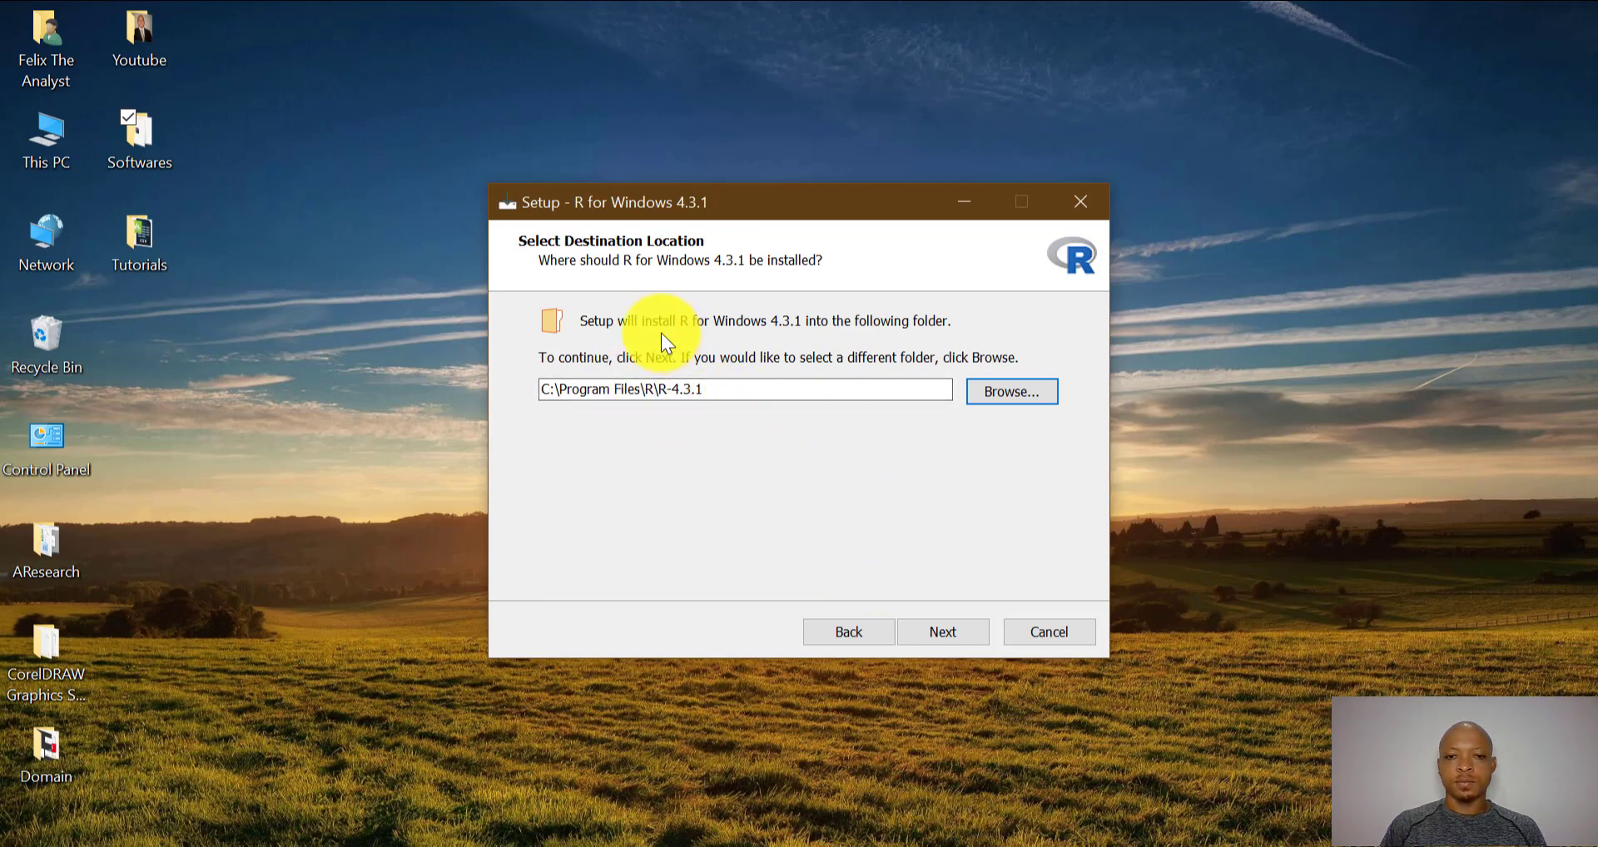
pyautogui.click(941, 635)
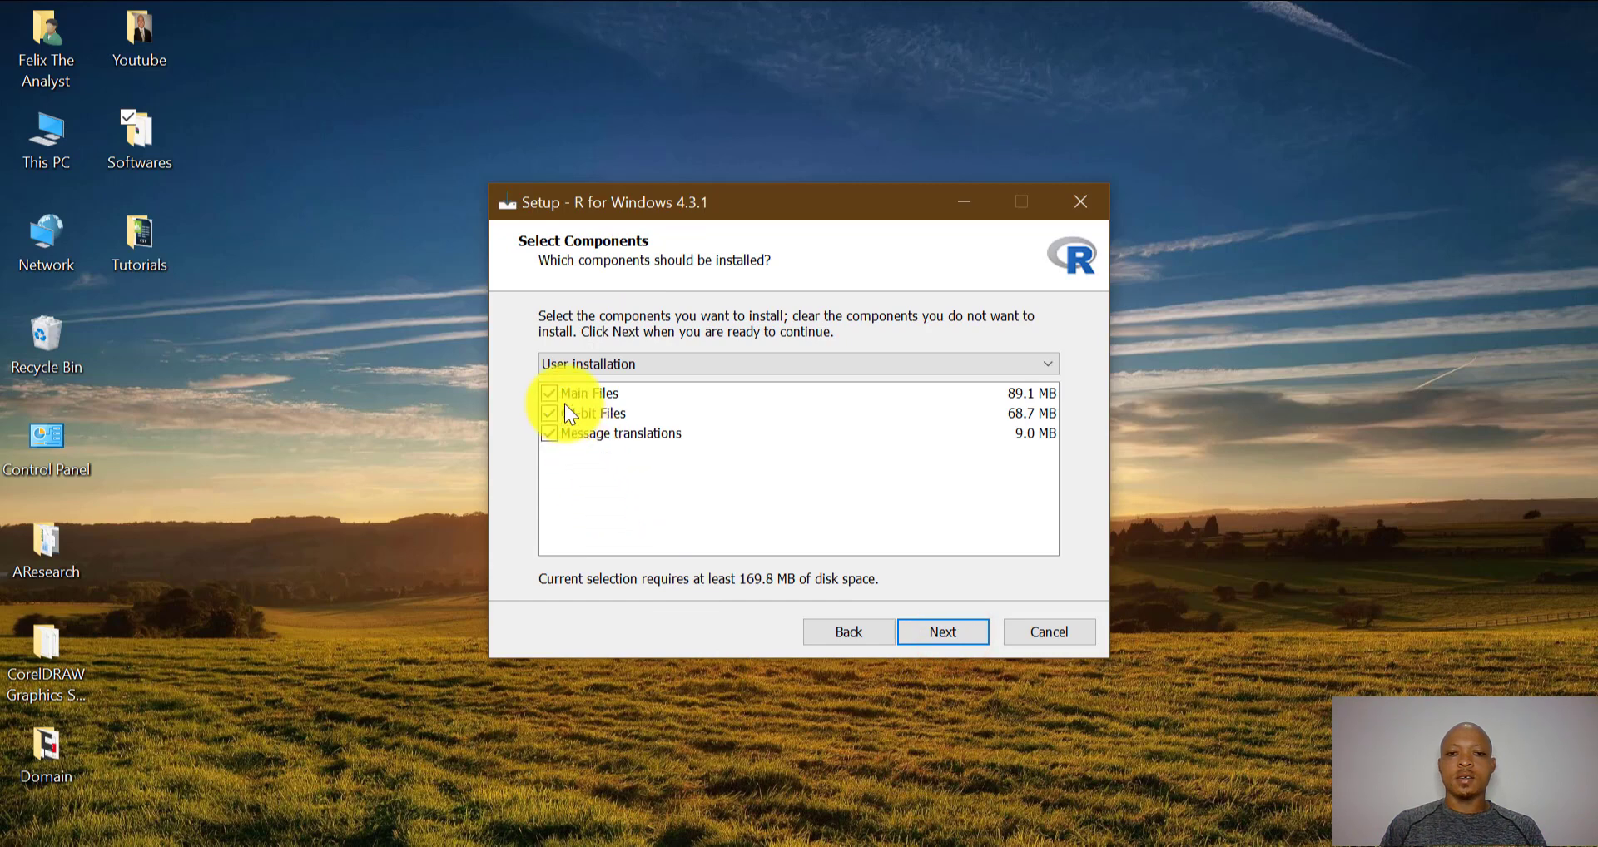
pyautogui.click(959, 638)
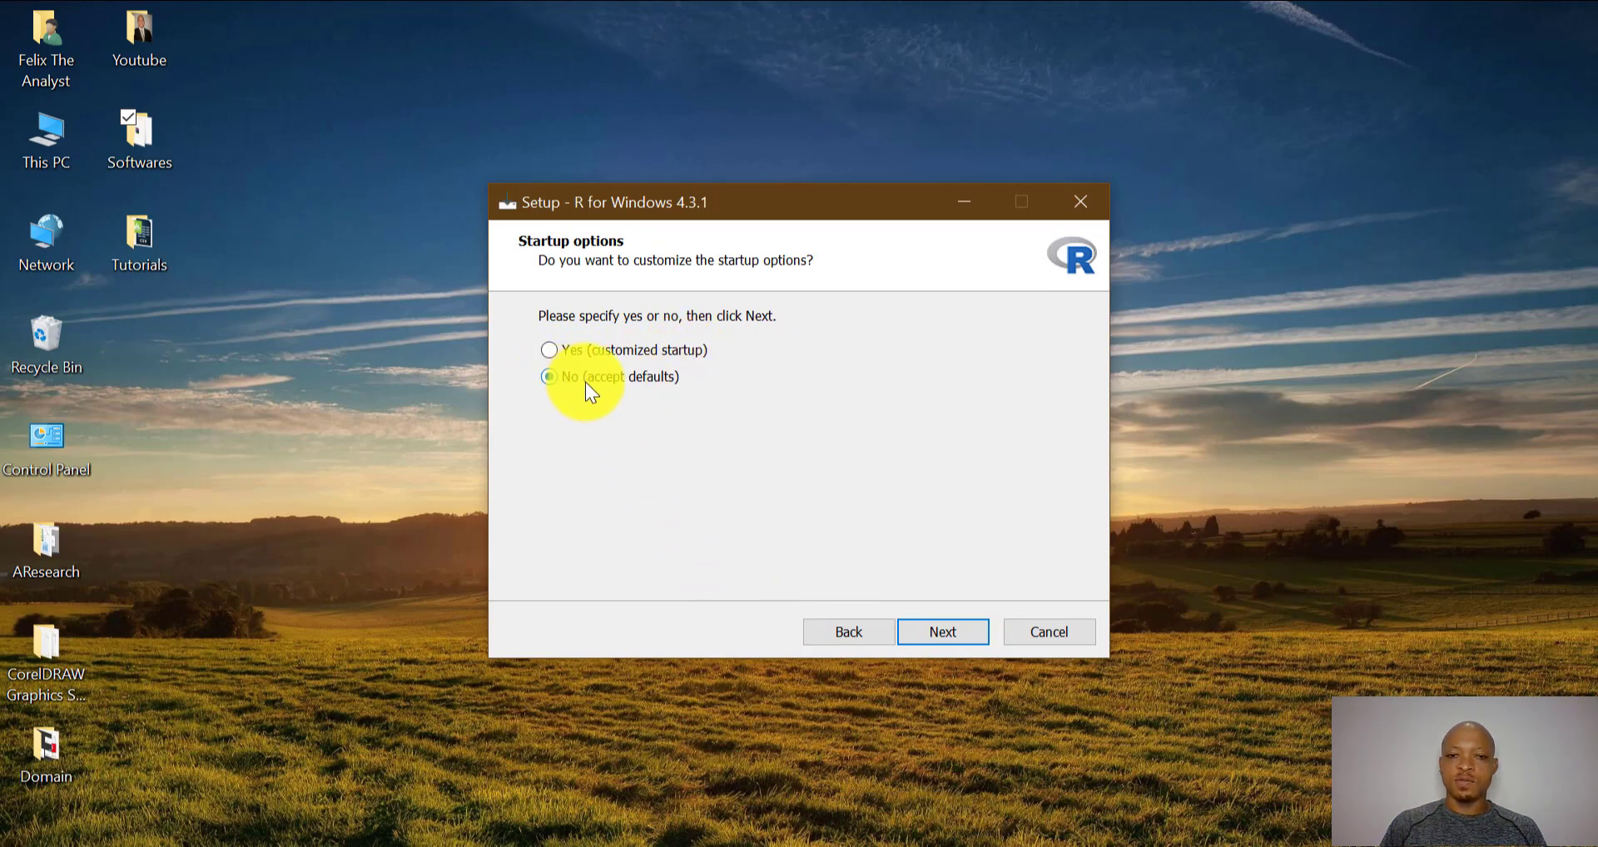
pyautogui.click(959, 629)
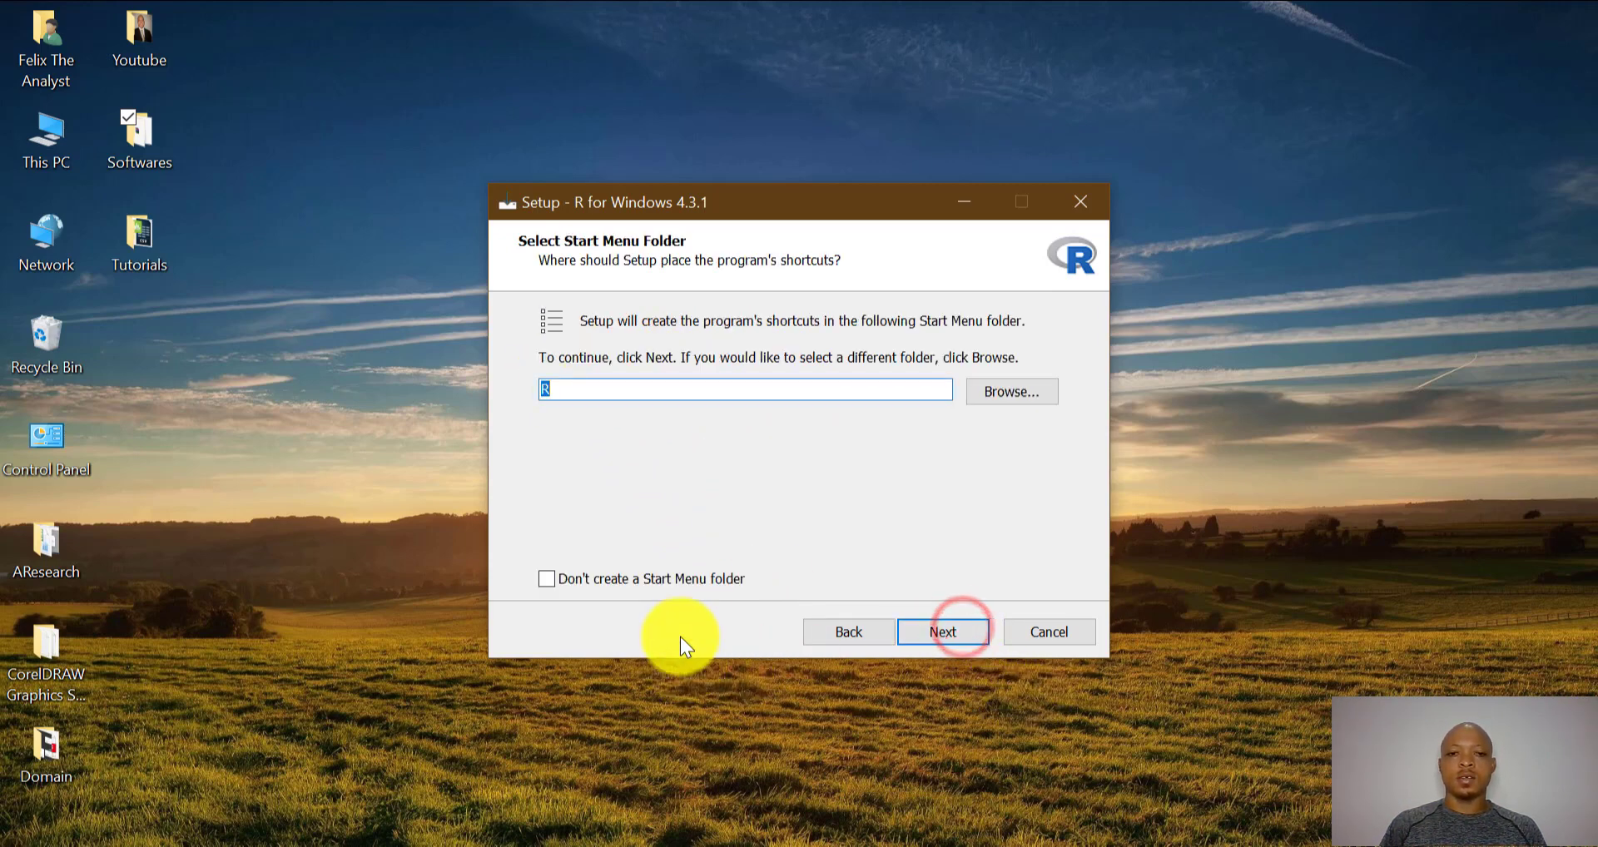
# - Keep the 'R' Start Menu folder and desktop shortcut, install R 4.3.1, and finish the wizard
pyautogui.click(940, 634)
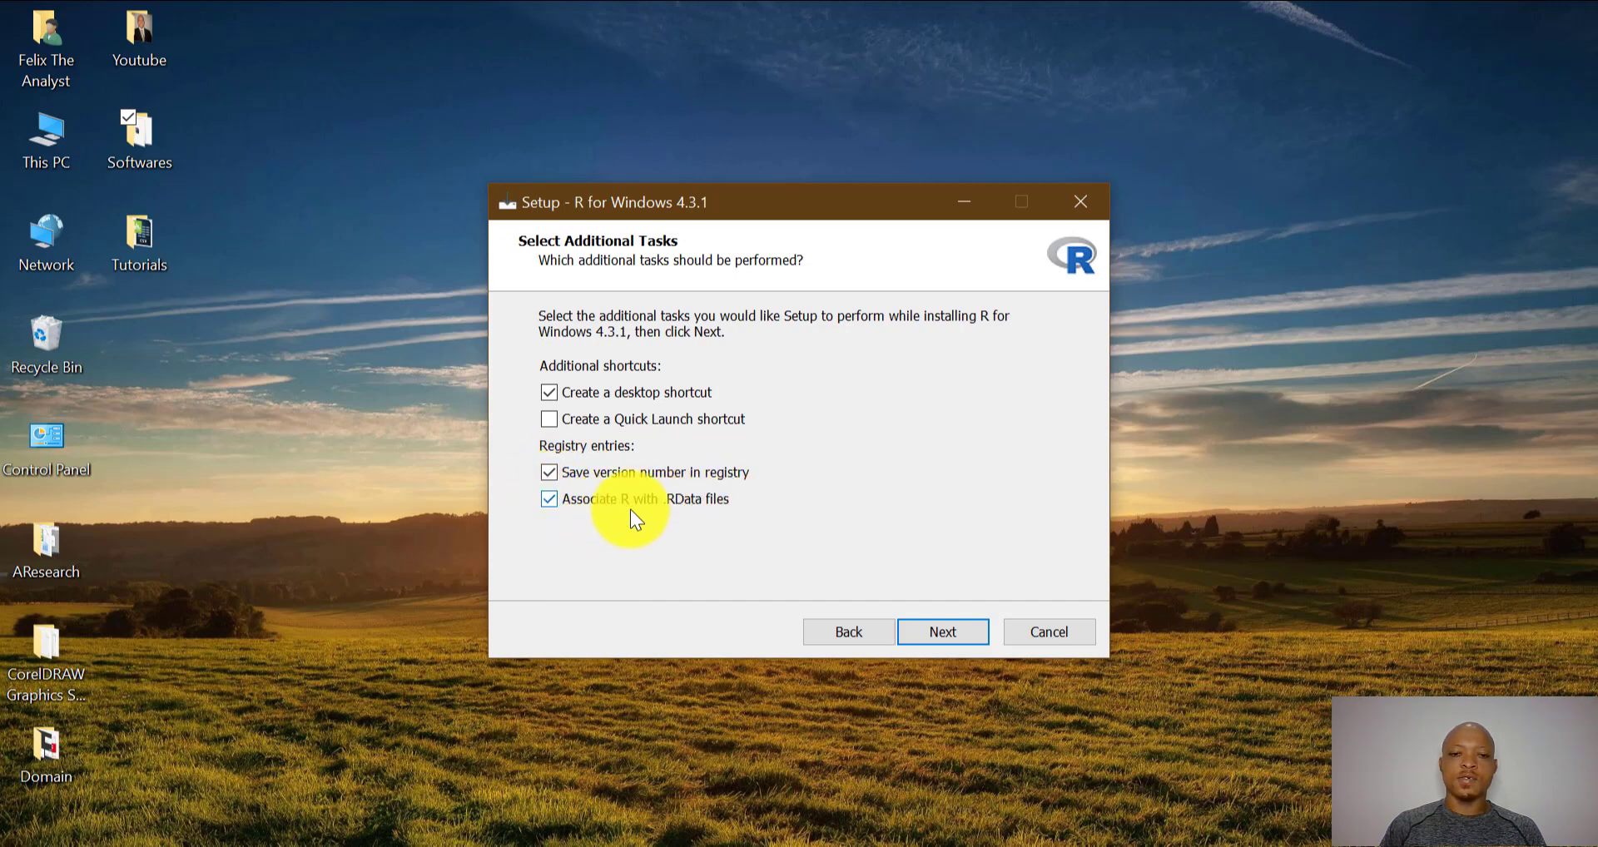
pyautogui.click(952, 633)
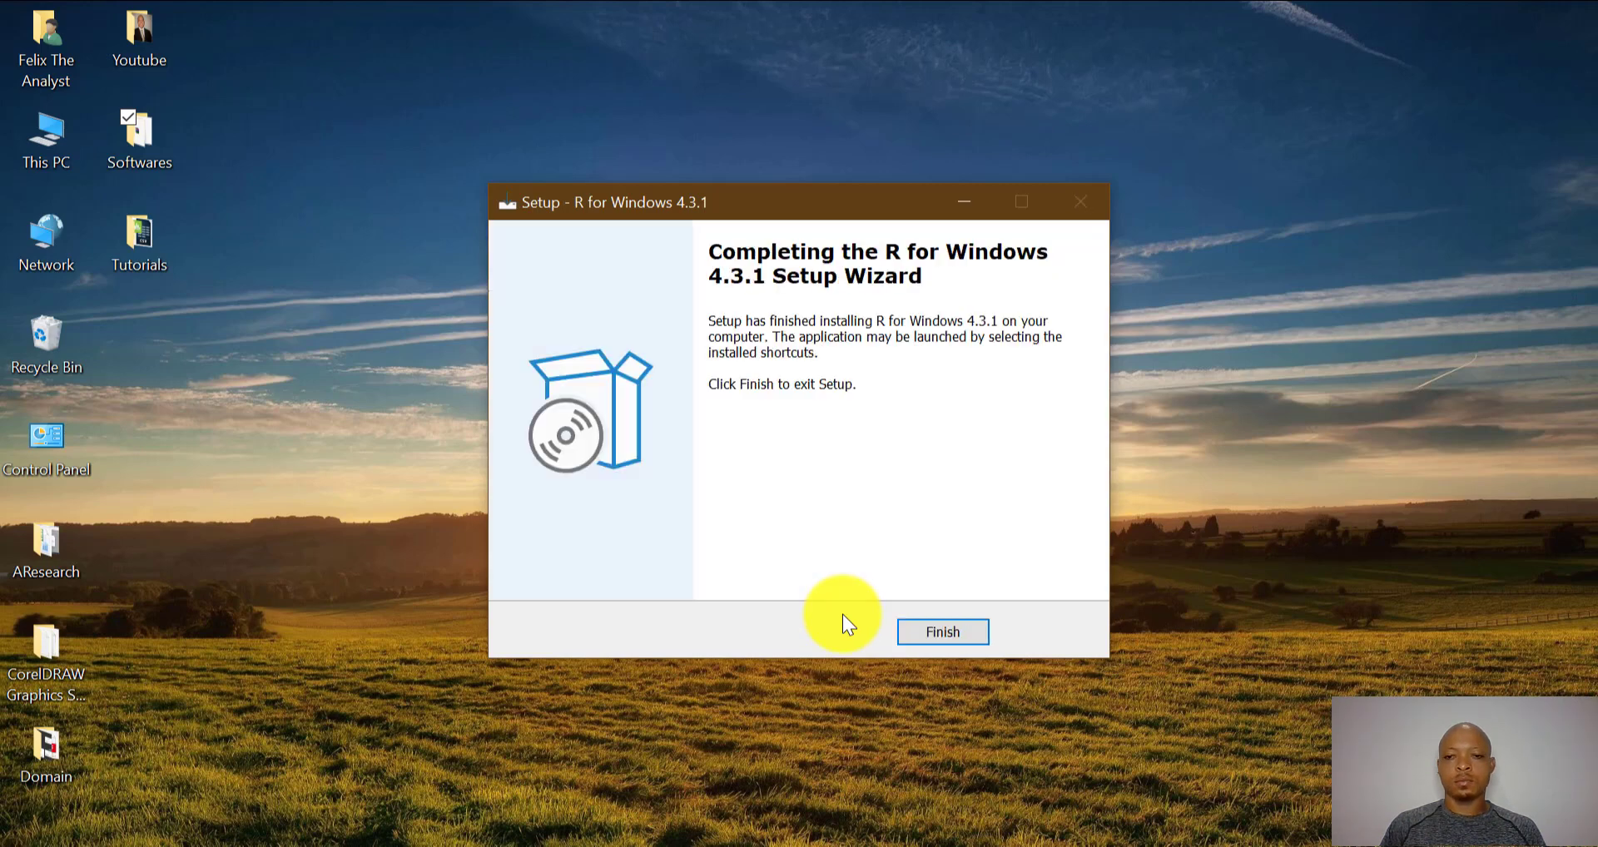
pyautogui.click(914, 640)
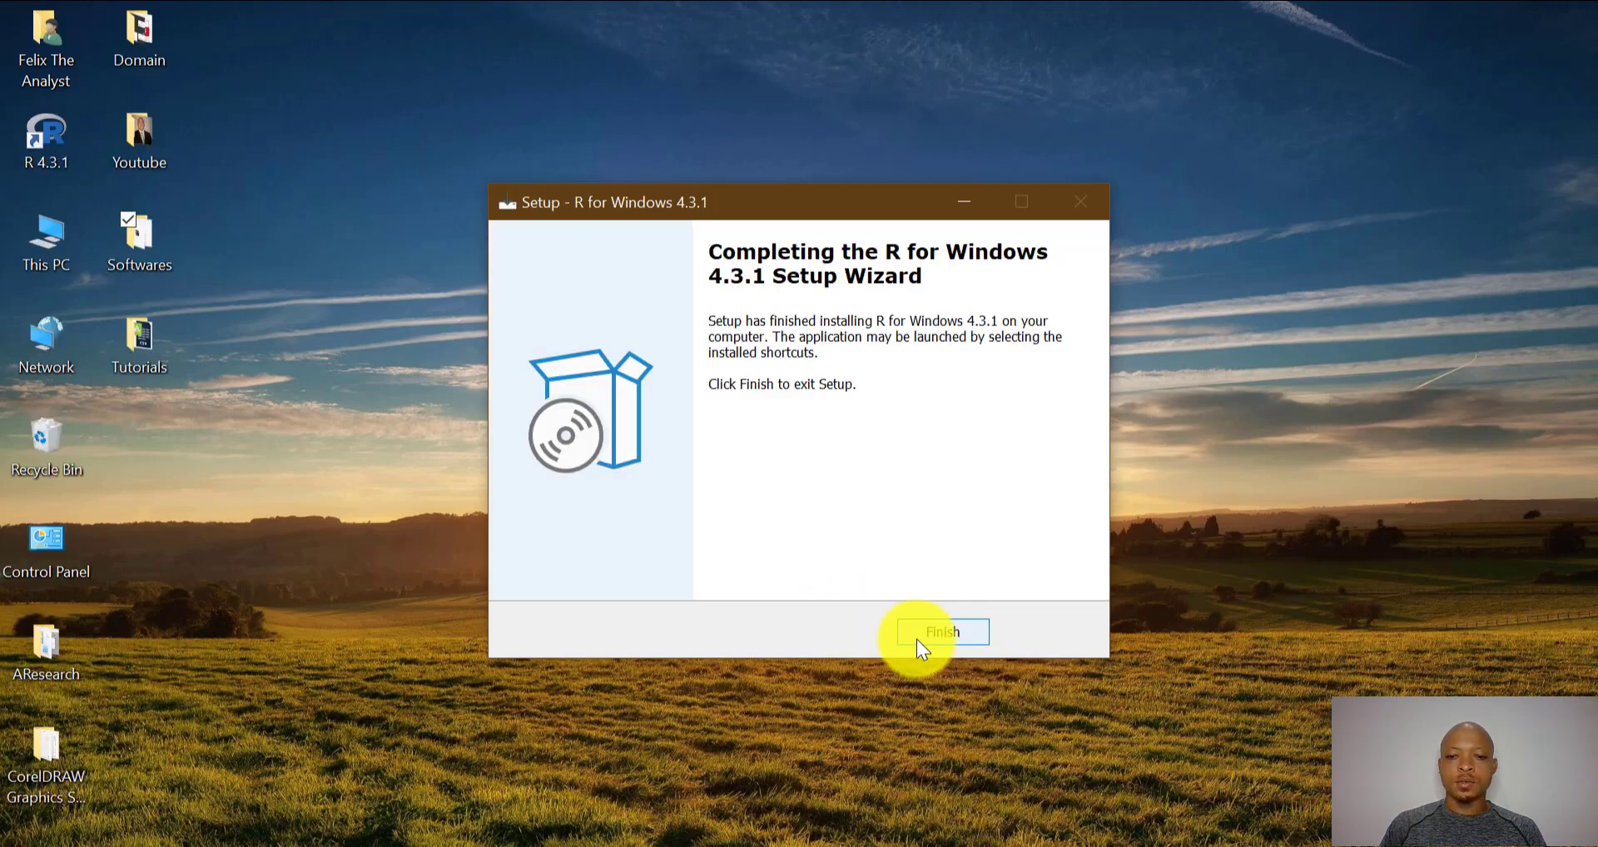
pyautogui.click(934, 632)
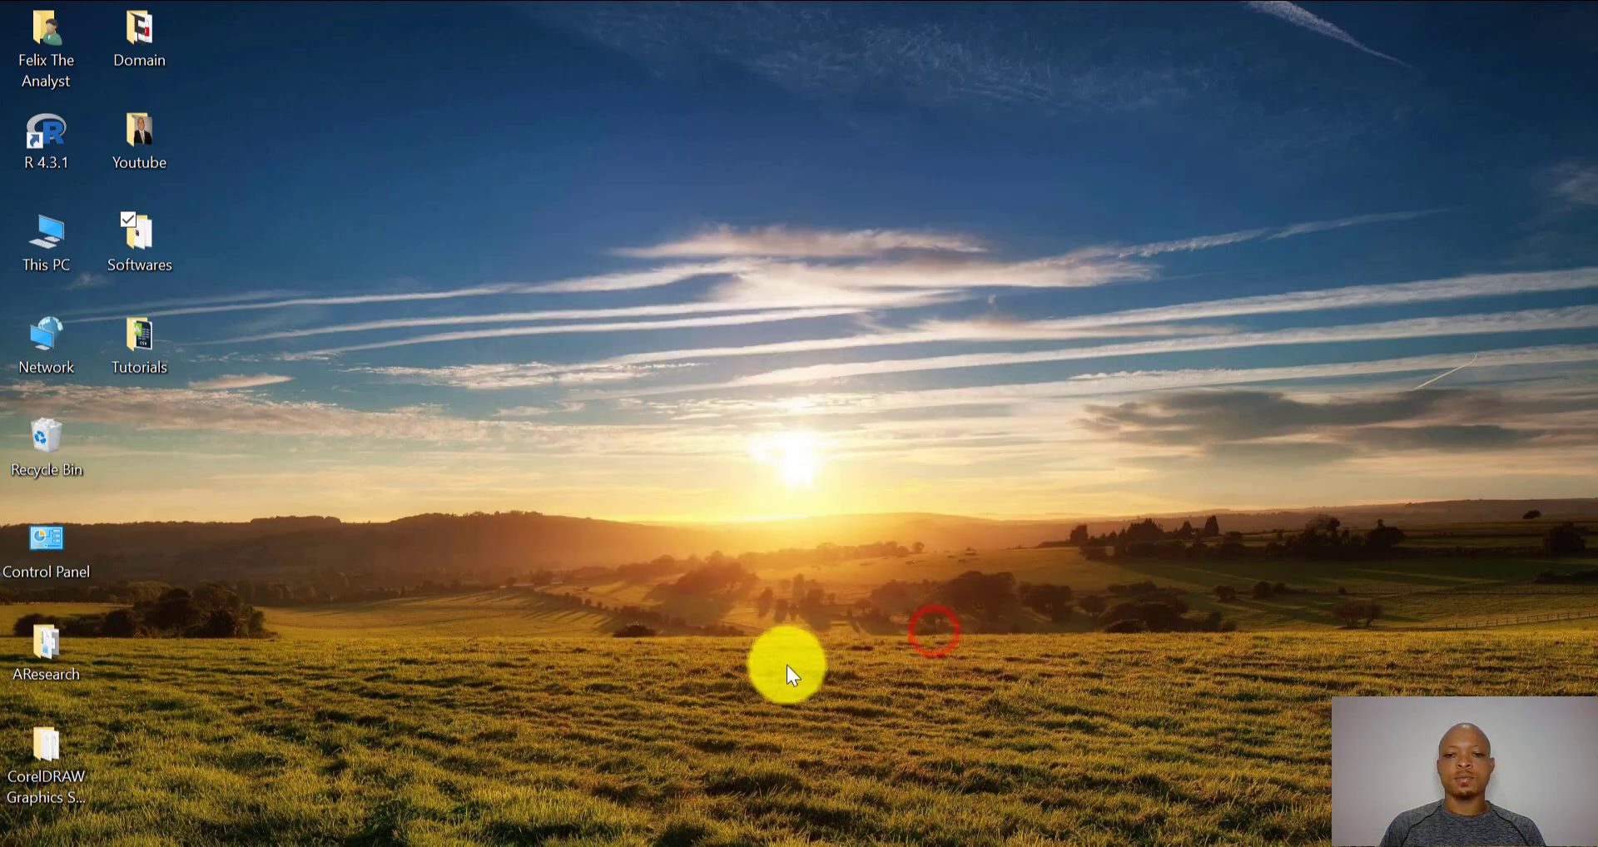
# - Launch the RStudio-2023.06.2-561 installer from the Softwares folder and minimize File Explorer
pyautogui.doubleClick(140, 249)
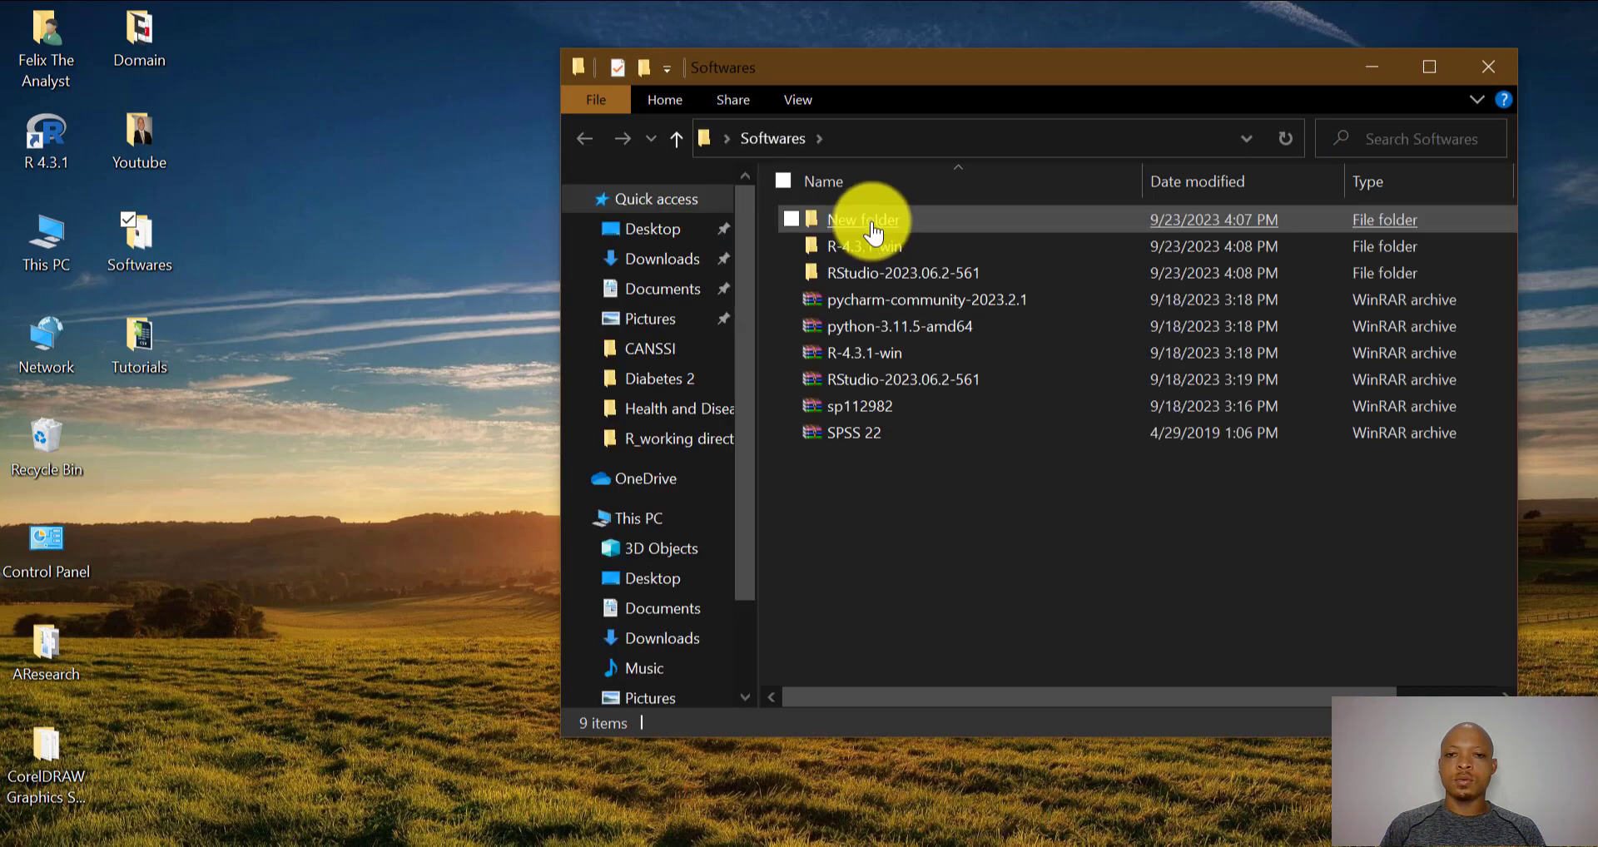
pyautogui.doubleClick(855, 279)
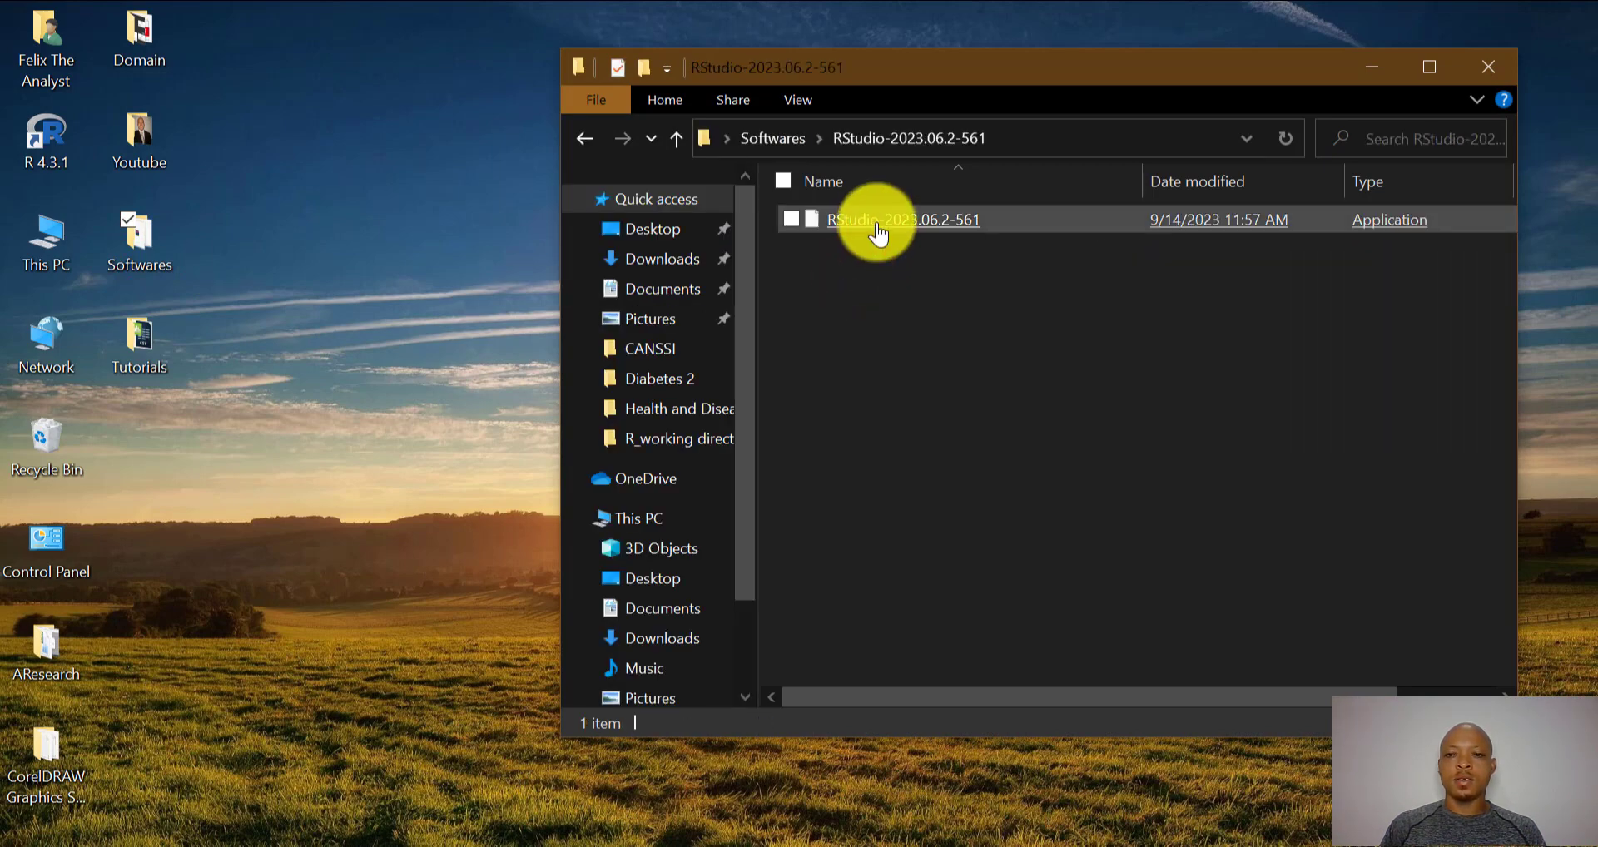
pyautogui.doubleClick(875, 224)
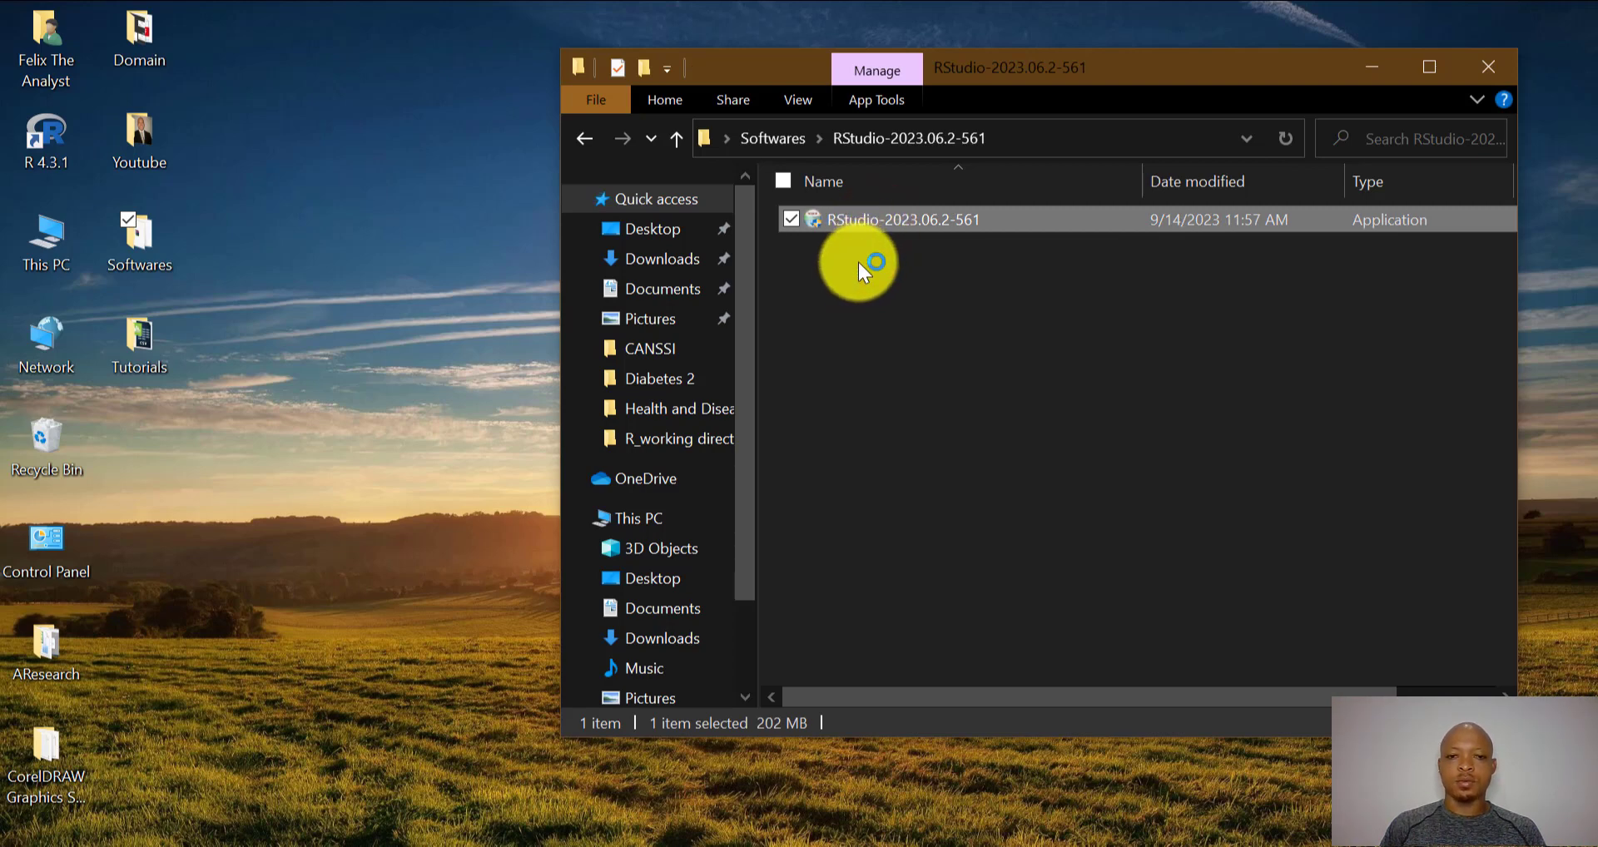
pyautogui.click(1373, 65)
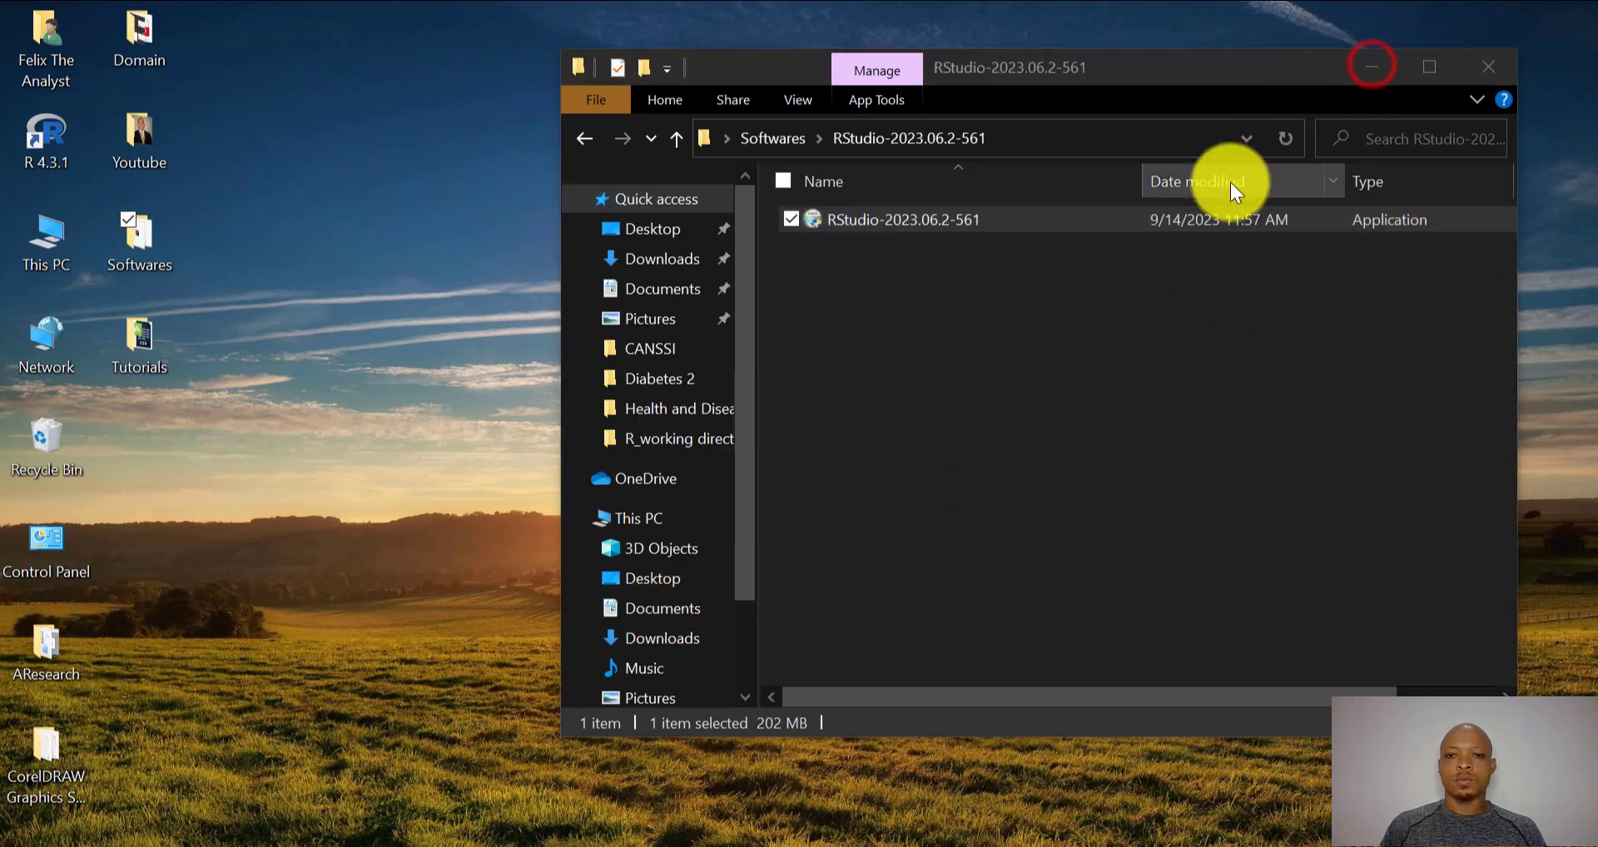
pyautogui.click(1371, 73)
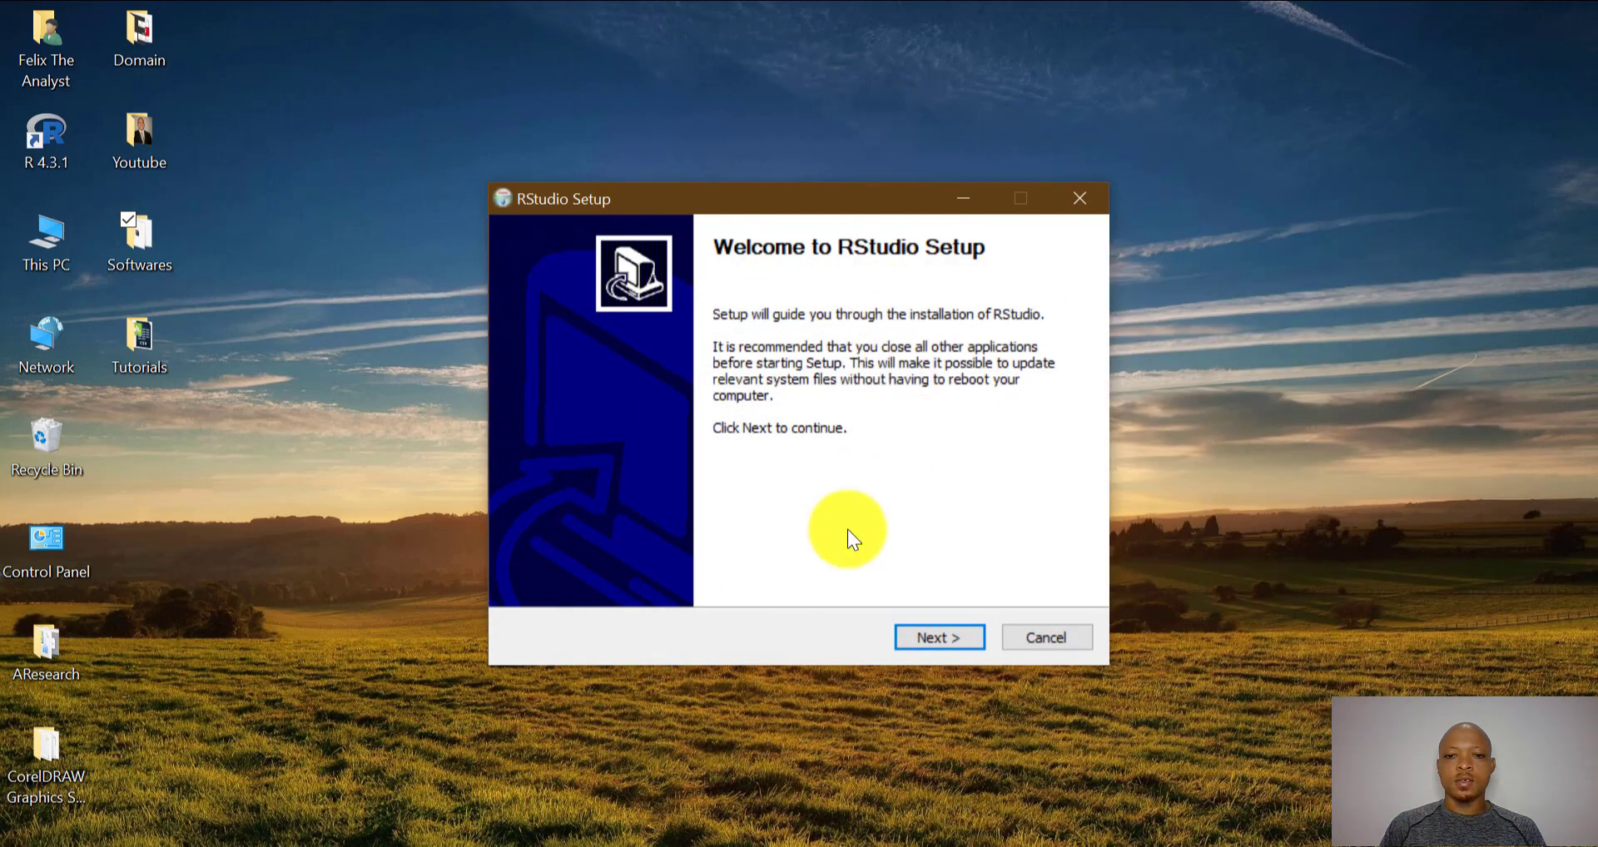
# - Pass the Welcome page and keep C:\Program Files\RStudio (837.9 MB) as the install location
pyautogui.click(936, 639)
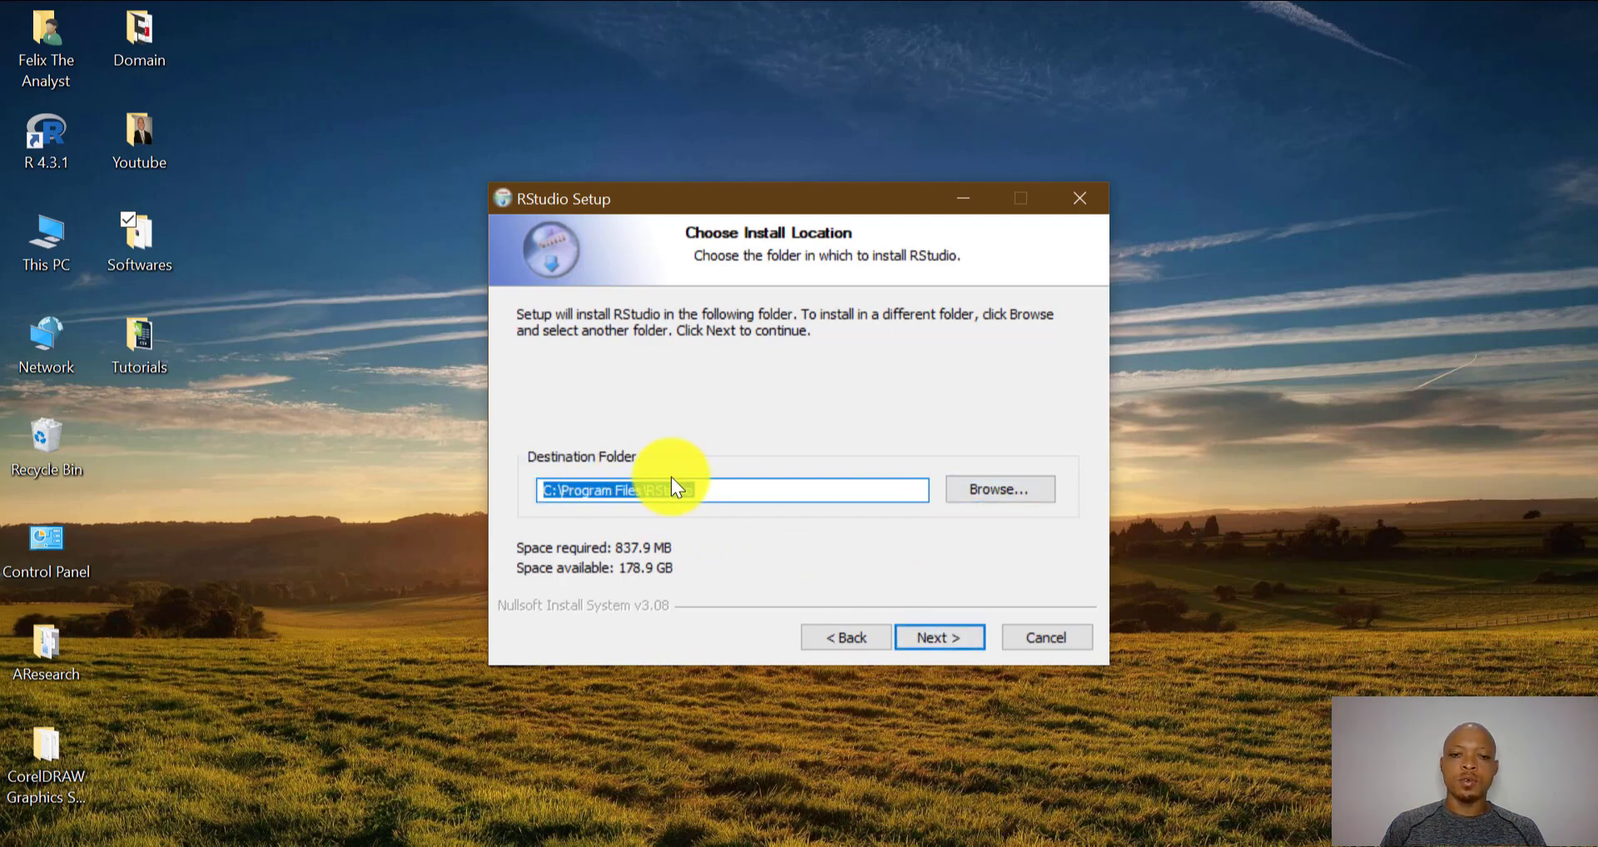
pyautogui.click(954, 633)
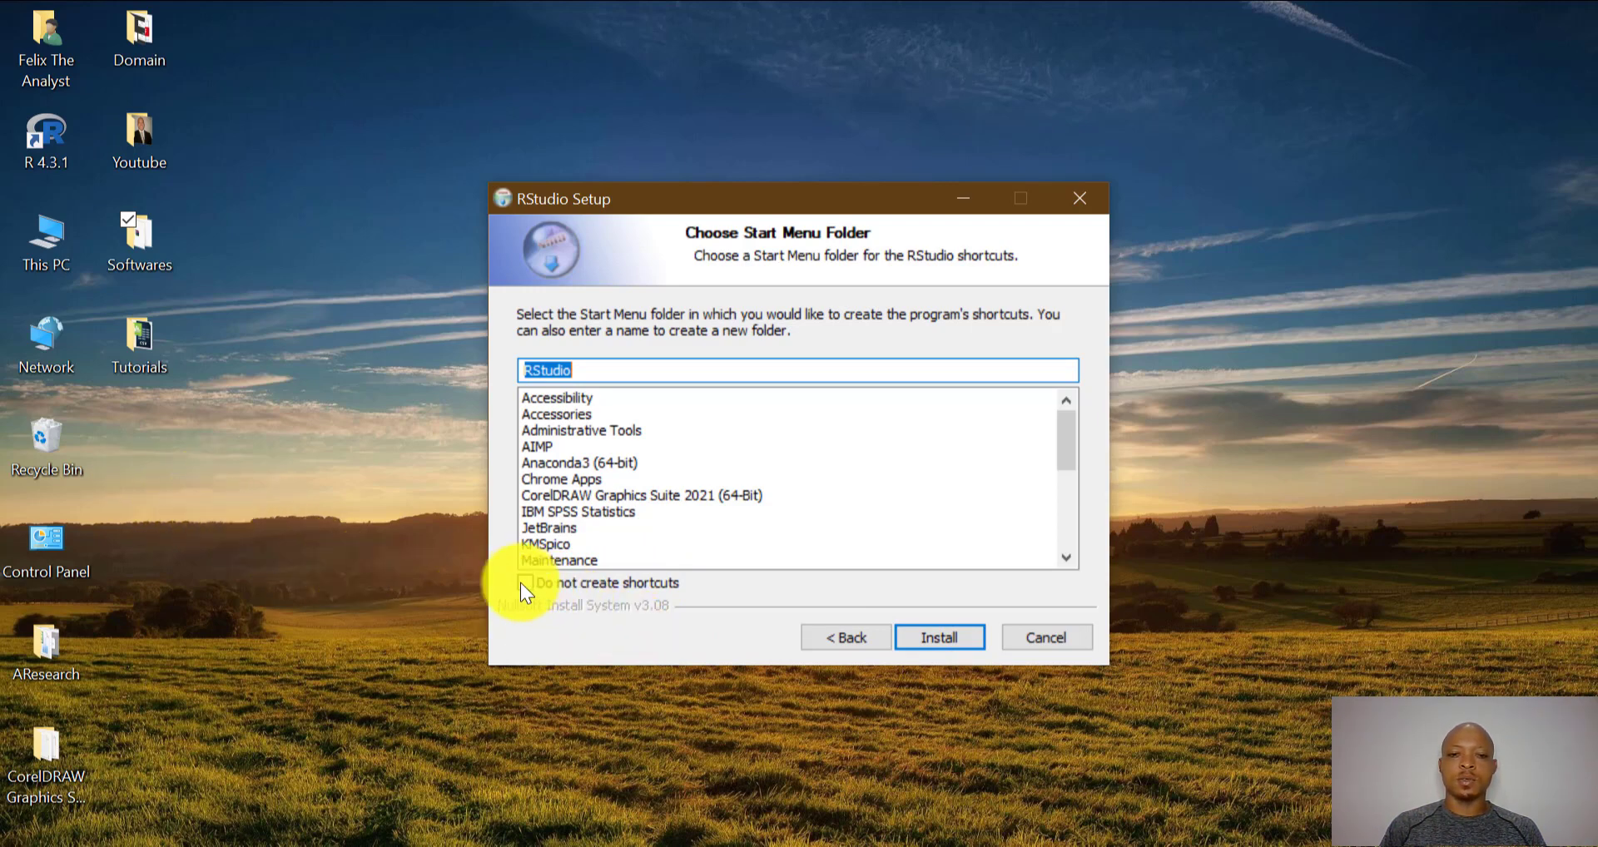
# - Run the RStudio installation and close the finished setup wizard
pyautogui.click(933, 638)
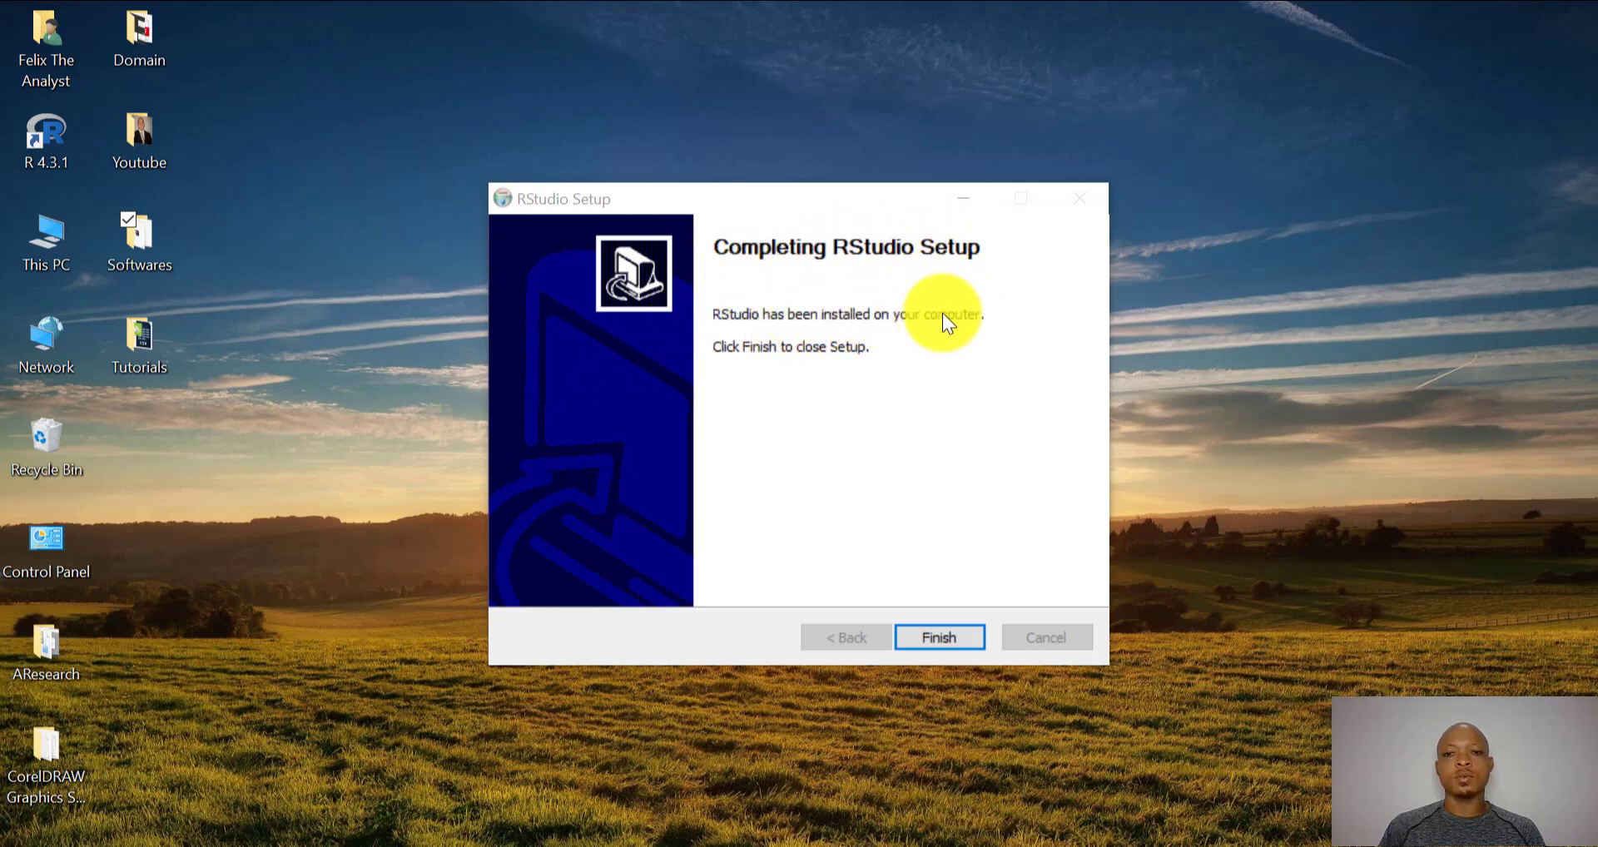
pyautogui.click(952, 635)
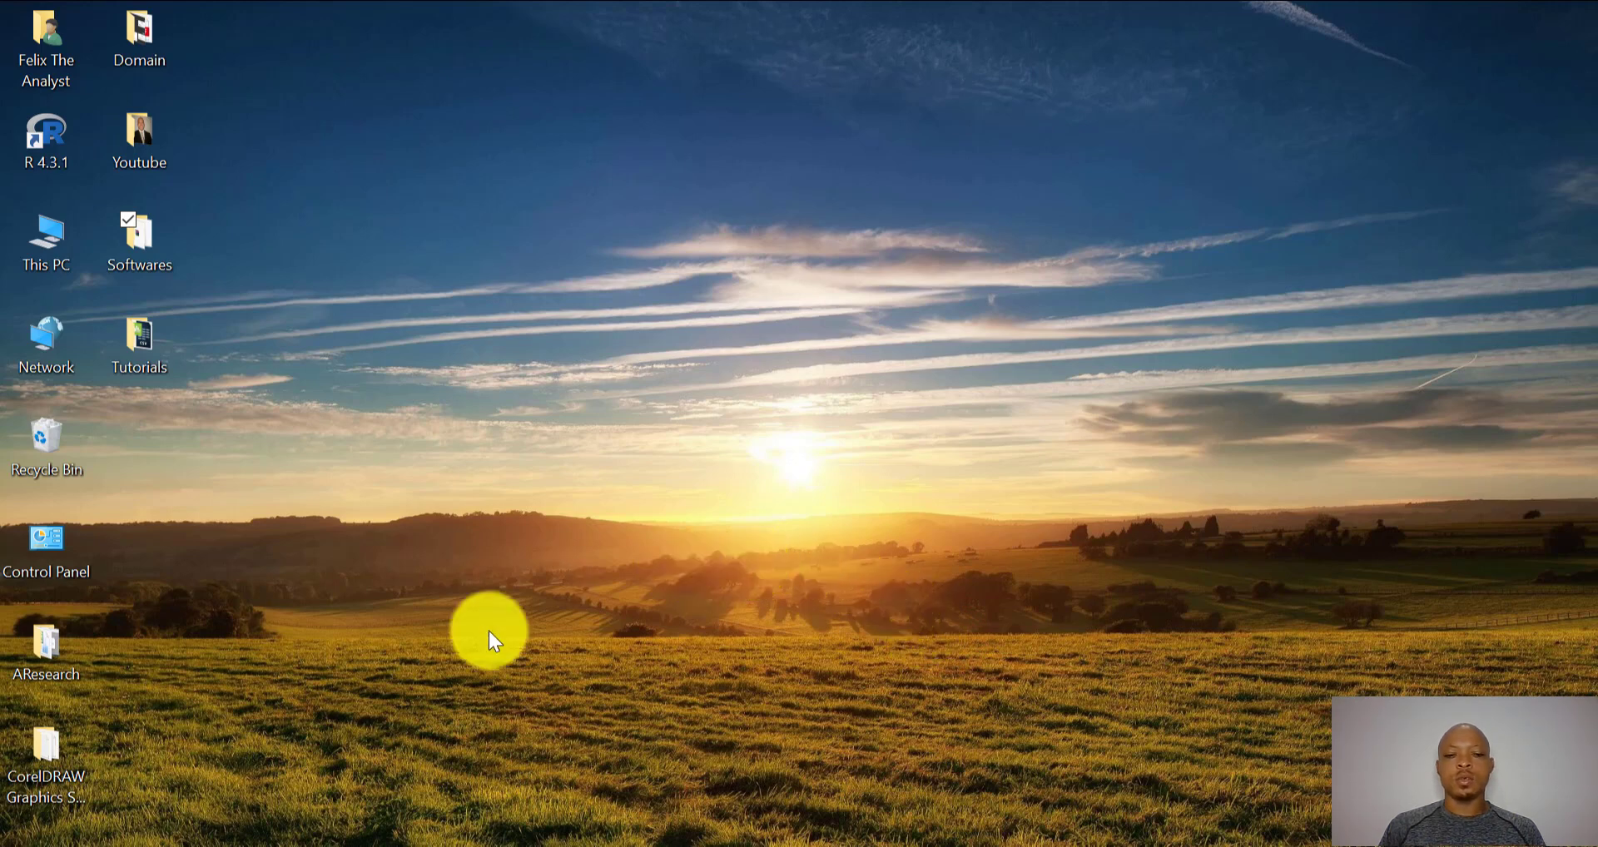
# - Search the Start menu for 'RST' and launch RStudio from the results
pyautogui.press('super')
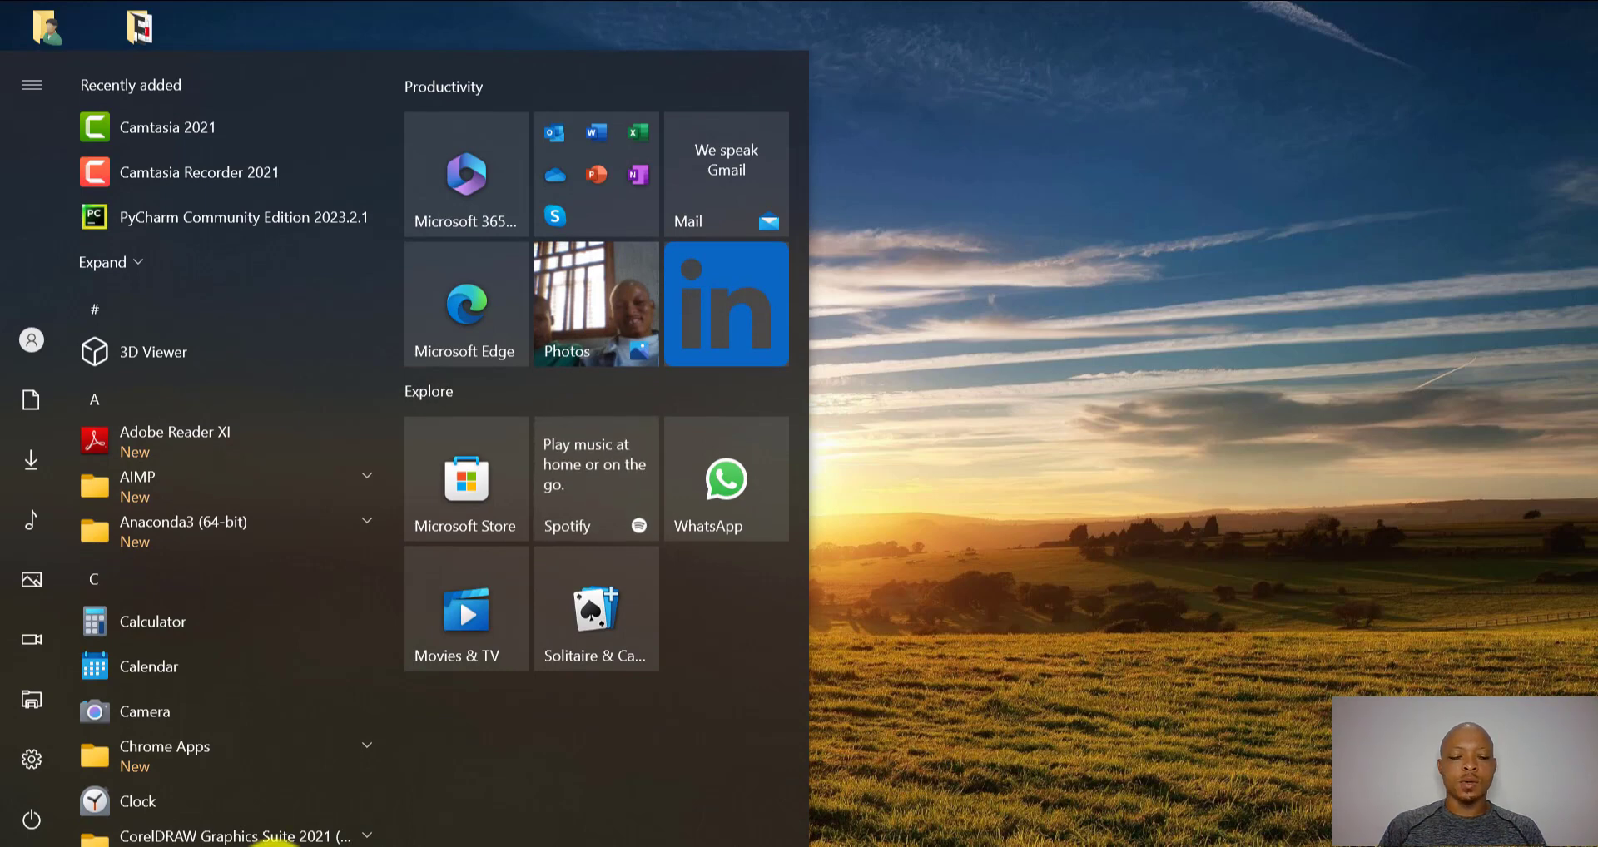
pyautogui.press('super')
pyautogui.press('super')
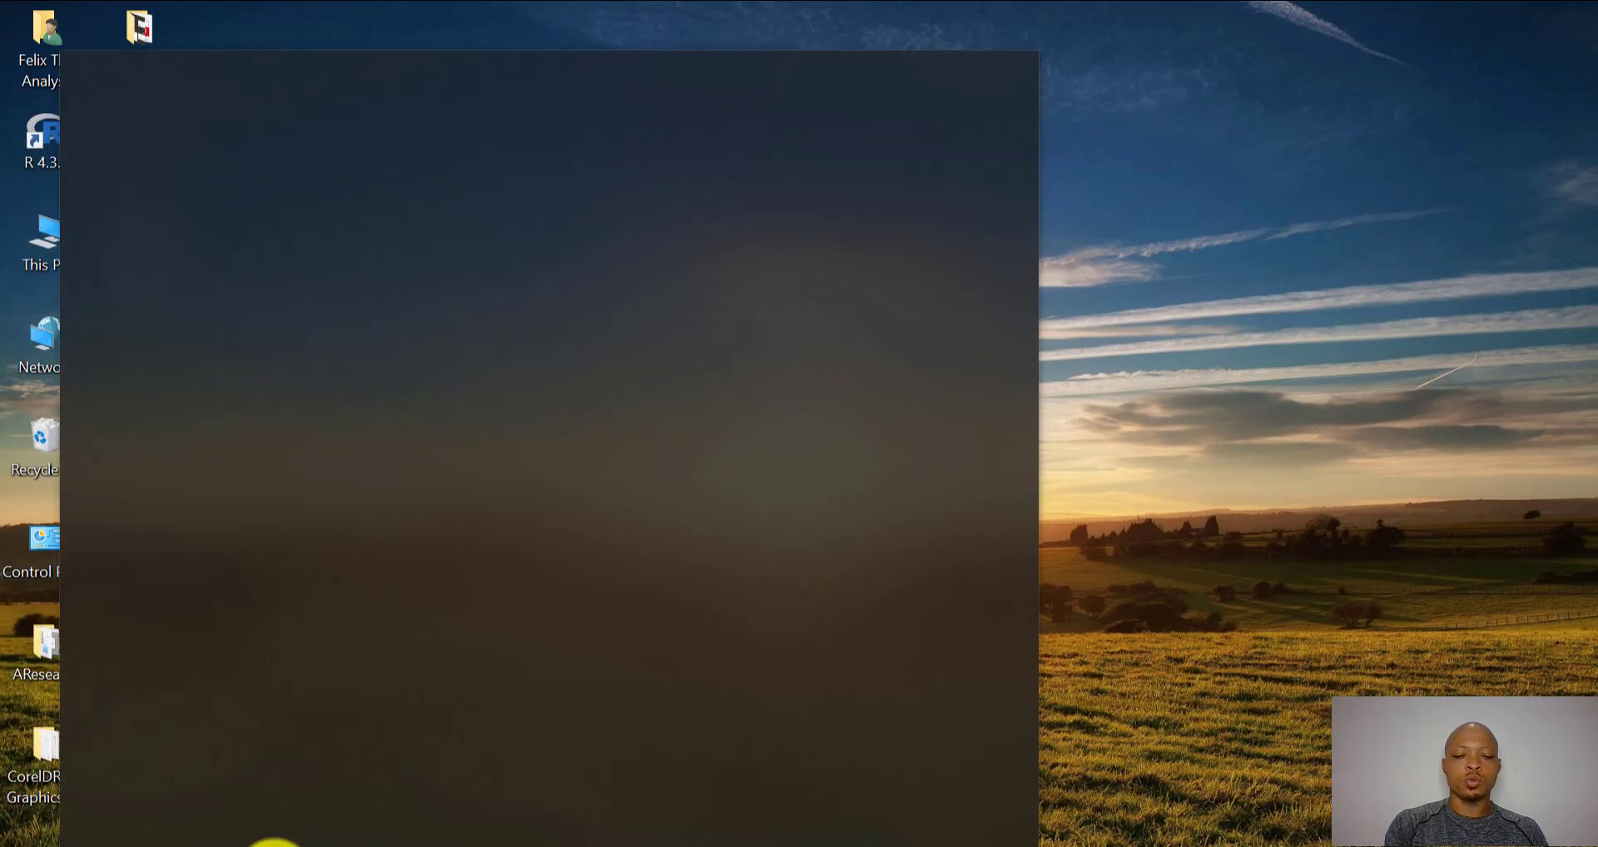
pyautogui.write('RST')
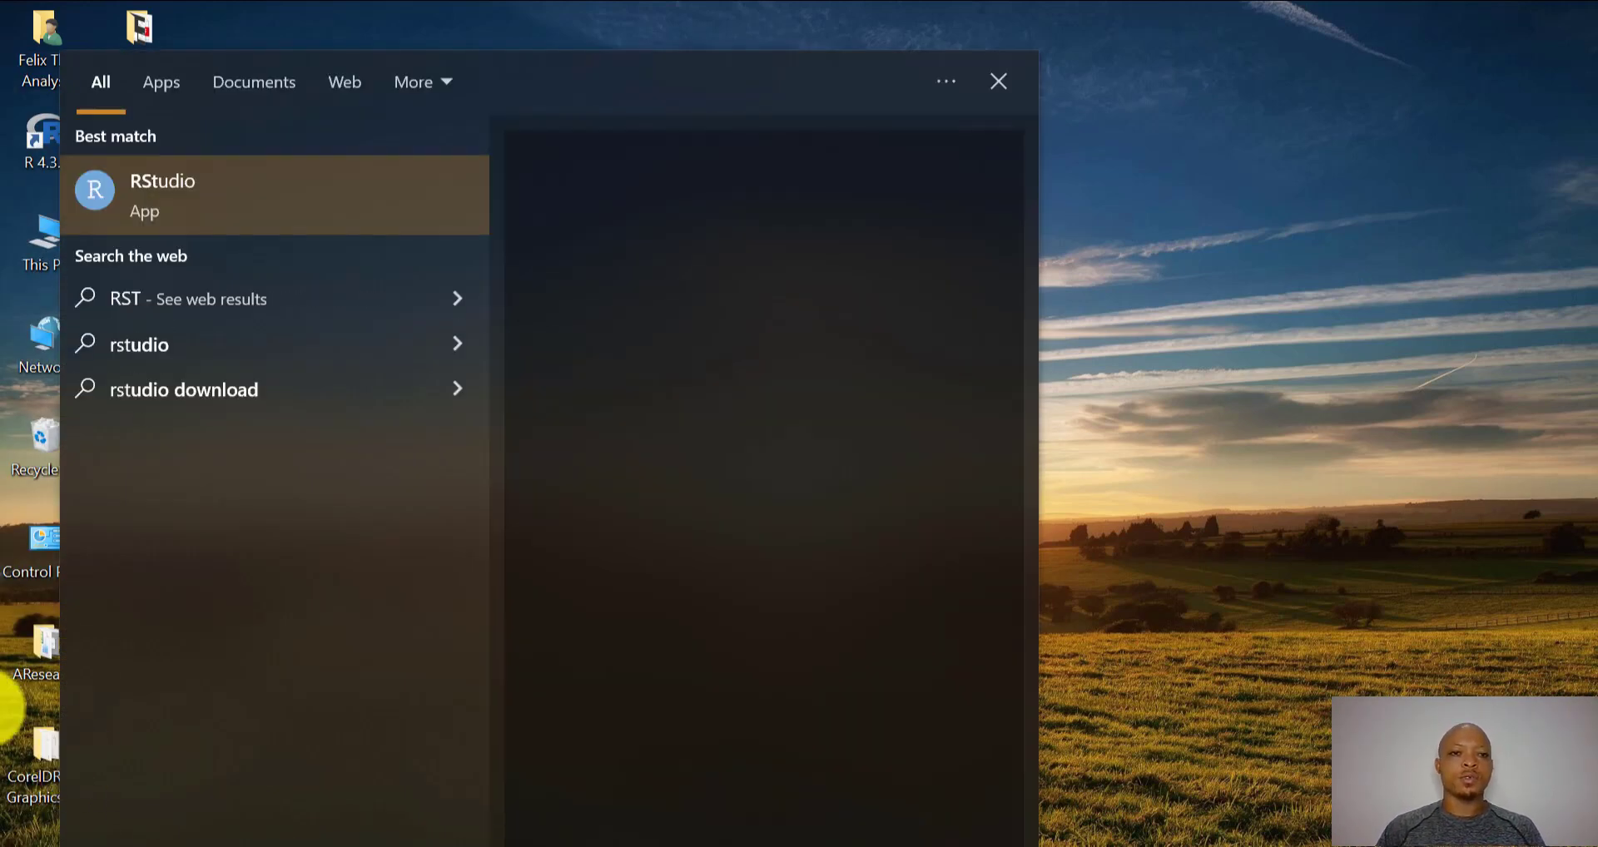
pyautogui.click(170, 183)
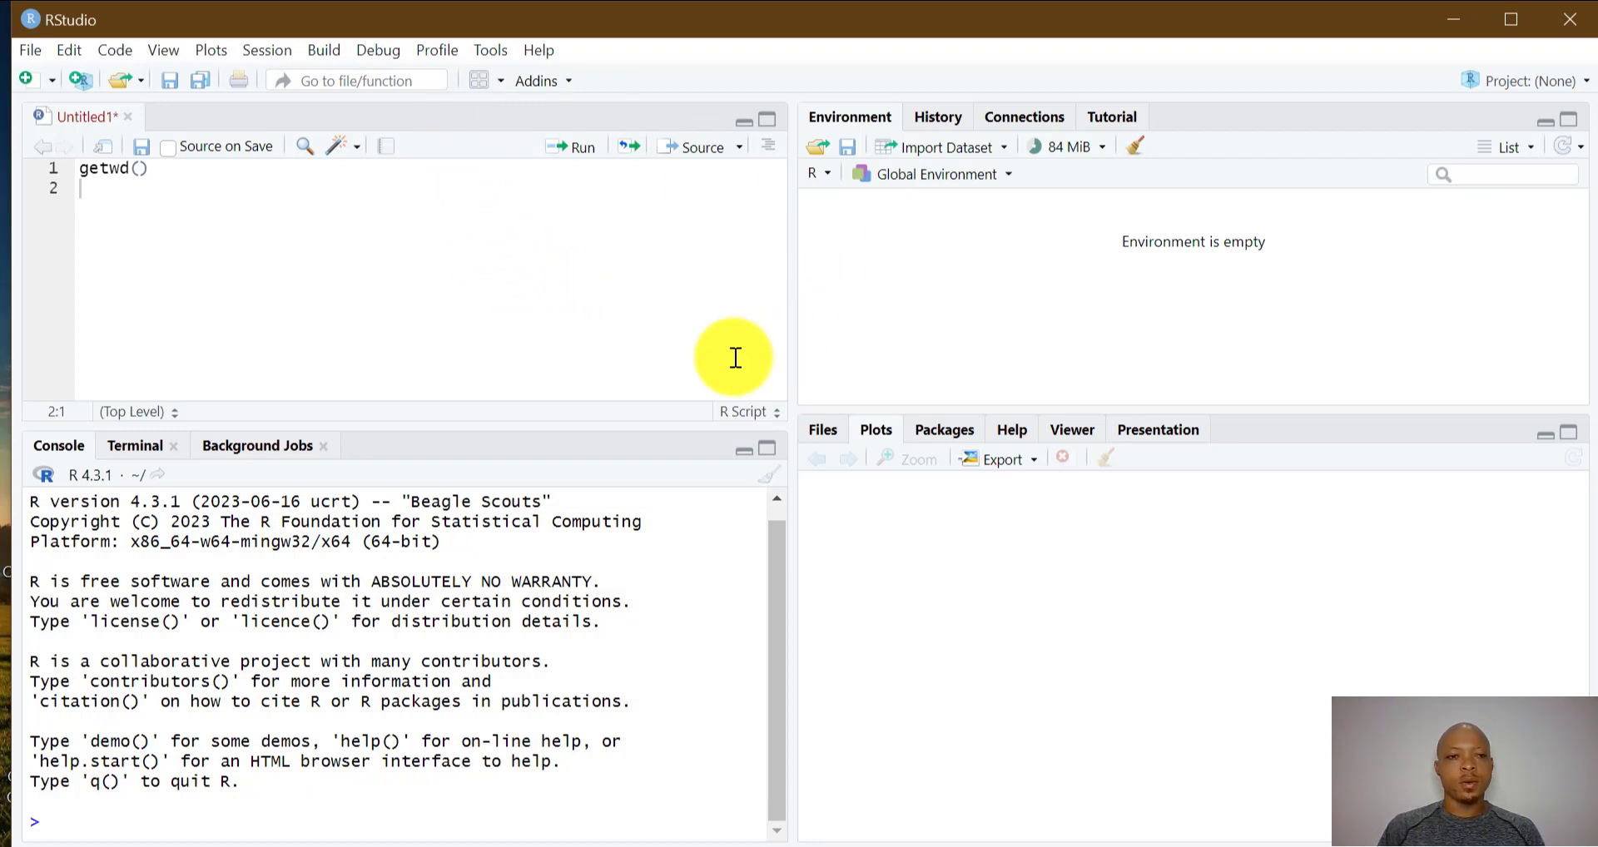
# - Erase the getwd() call from the end of line 1 in the Untitled1 script
pyautogui.click(170, 172)
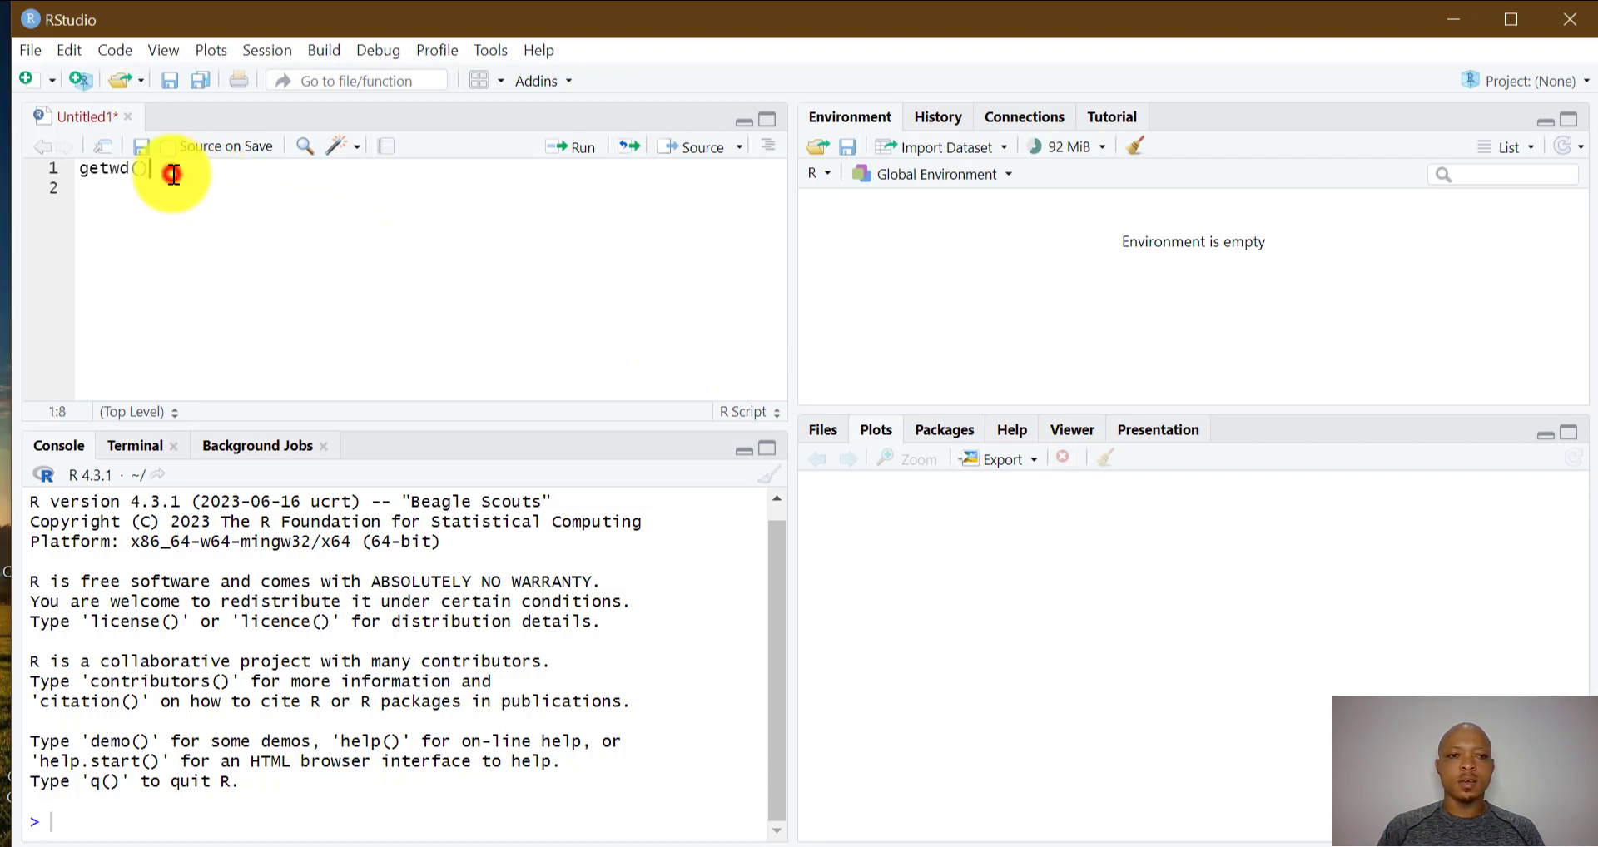
pyautogui.press('BackSpace')
pyautogui.press('BackSpace')
pyautogui.press('BackSpace')
pyautogui.press('BackSpace')
pyautogui.press('BackSpace')
pyautogui.press('BackSpace')
pyautogui.press('BackSpace')
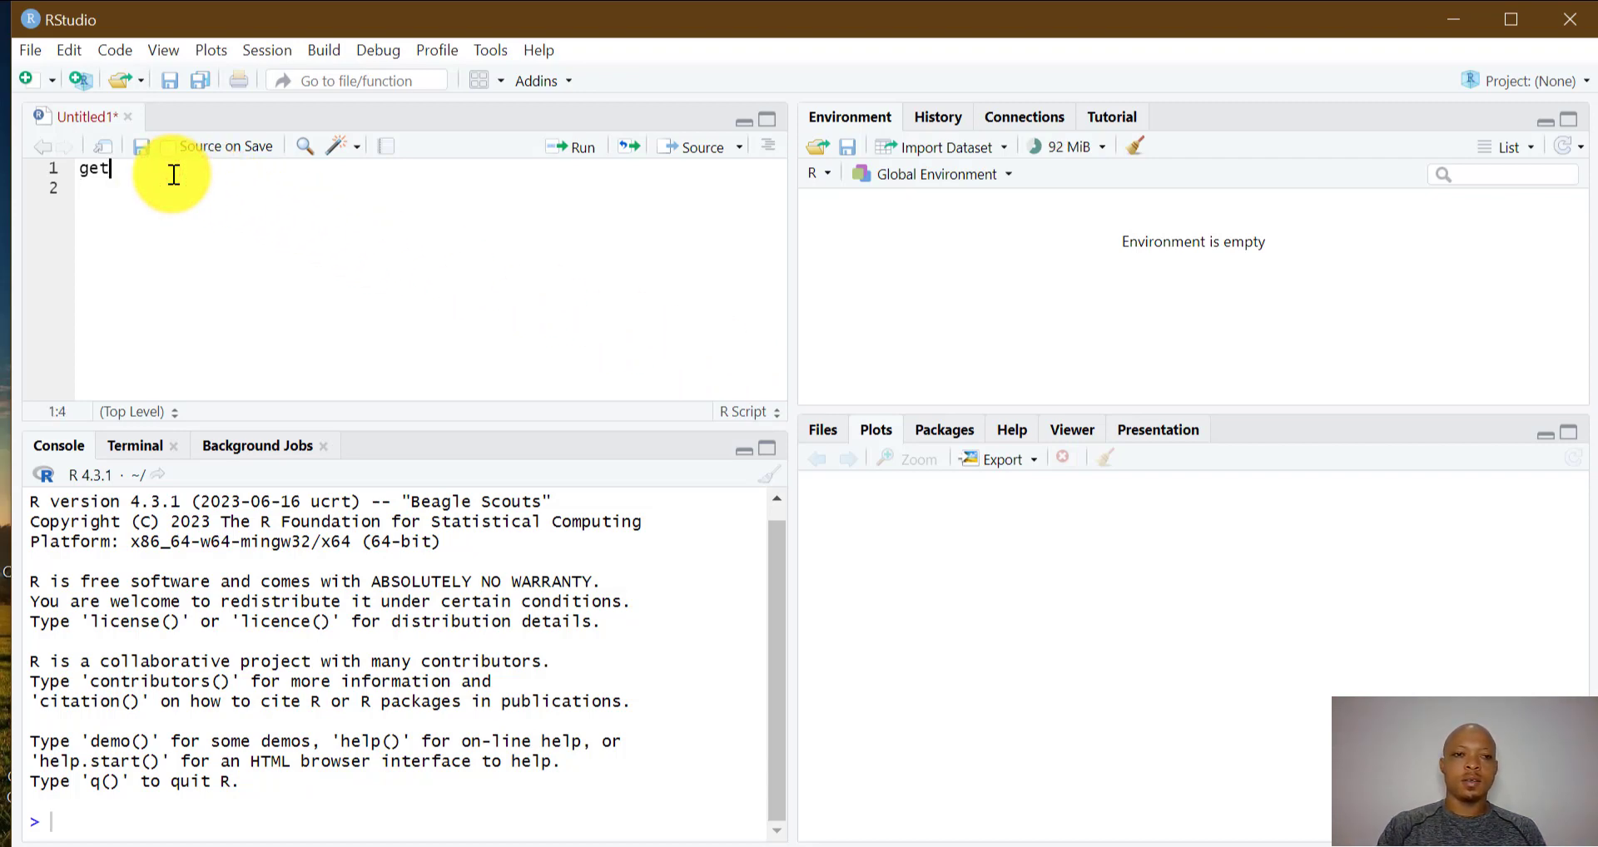